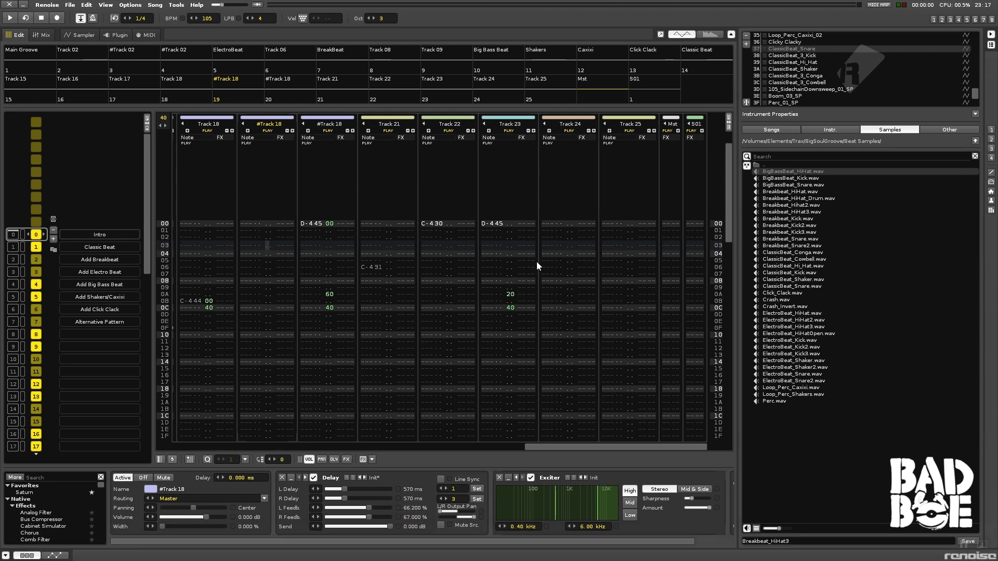
Start song playback and step across the tracks into the Click Clack track's columns
key(Escape)
key(space)
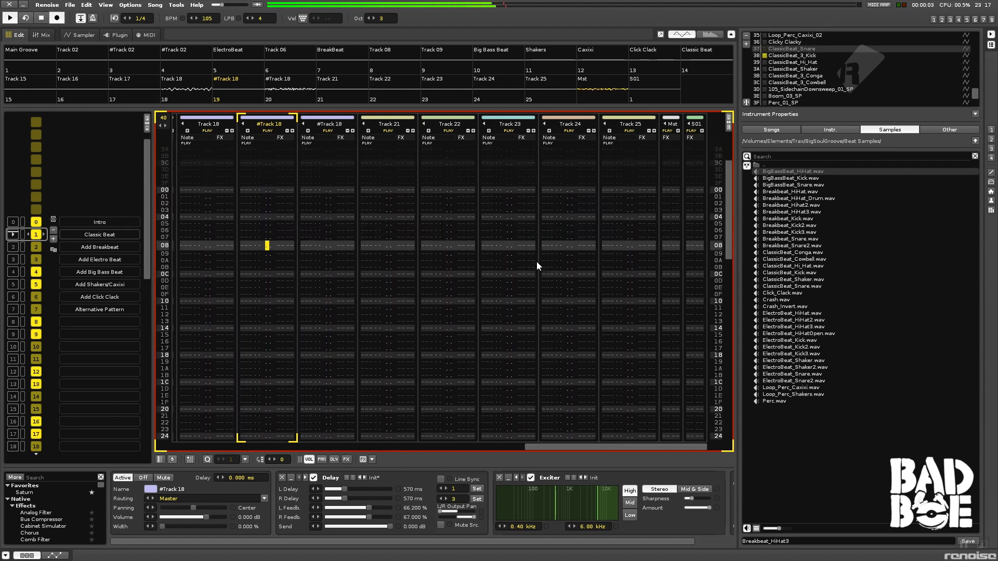
key(Tab)
key(Tab)
key(Tab)
key(Tab)
key(shift+Tab)
key(Tab)
key(Tab)
key(Tab)
key(Tab)
key(Tab)
key(Tab)
key(Tab)
key(Tab)
key(Tab)
key(Tab)
key(Tab)
key(Tab)
key(Tab)
key(Tab)
key(Tab)
key(Tab)
key(Tab)
key(Tab)
key(Tab)
key(Tab)
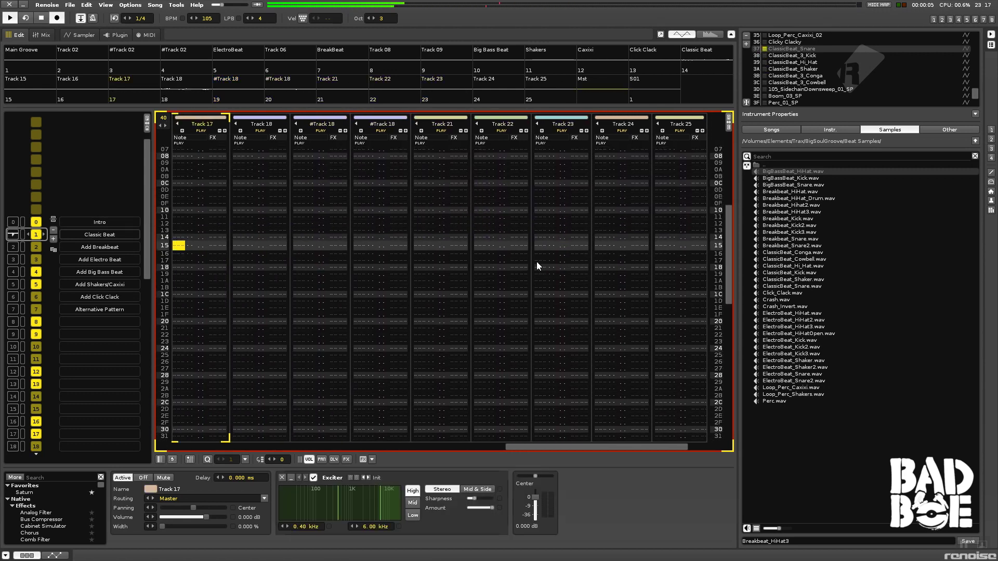
key(Tab)
key(shift+Tab)
key(shift+Tab)
key(shift+Tab)
key(shift+Tab)
key(shift+Tab)
key(shift+Tab)
key(shift+Tab)
key(shift+Tab)
key(shift+Tab)
key(shift+Tab)
key(shift+Tab)
key(shift+Tab)
key(shift+Tab)
key(shift+Tab)
key(shift+Tab)
key(shift+Tab)
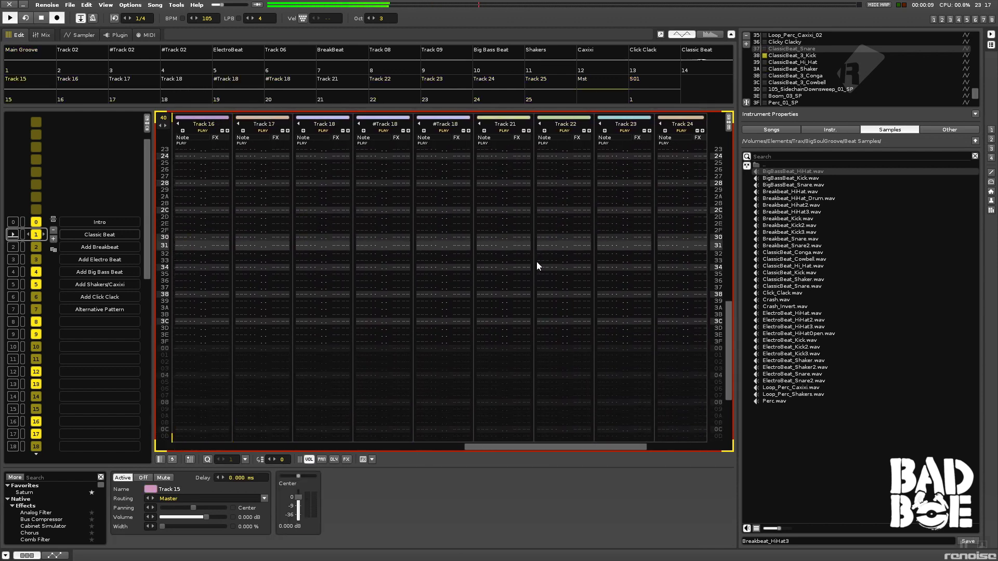
key(Tab)
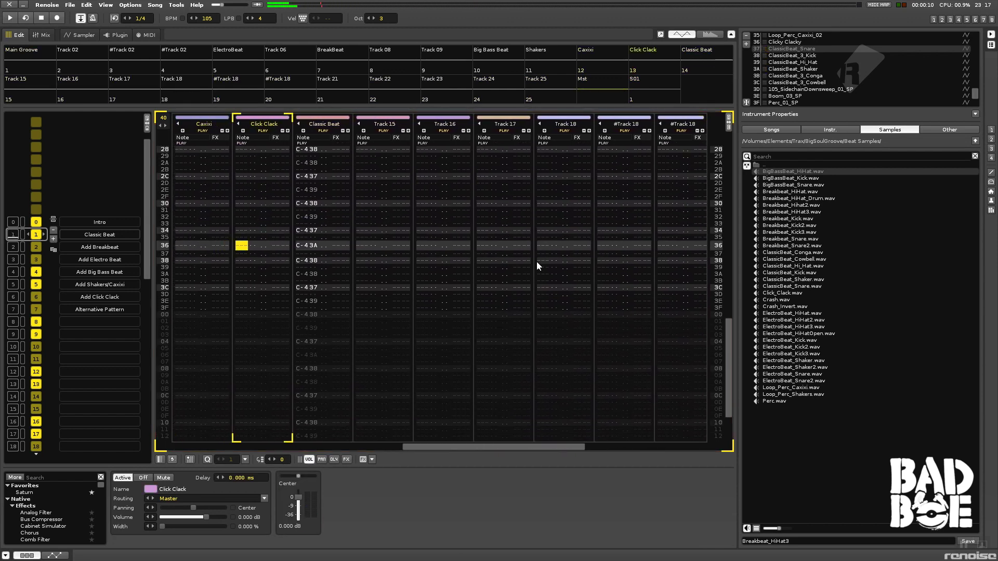
key(Right)
key(Right)
key(Right)
key(Right)
key(Right)
key(Right)
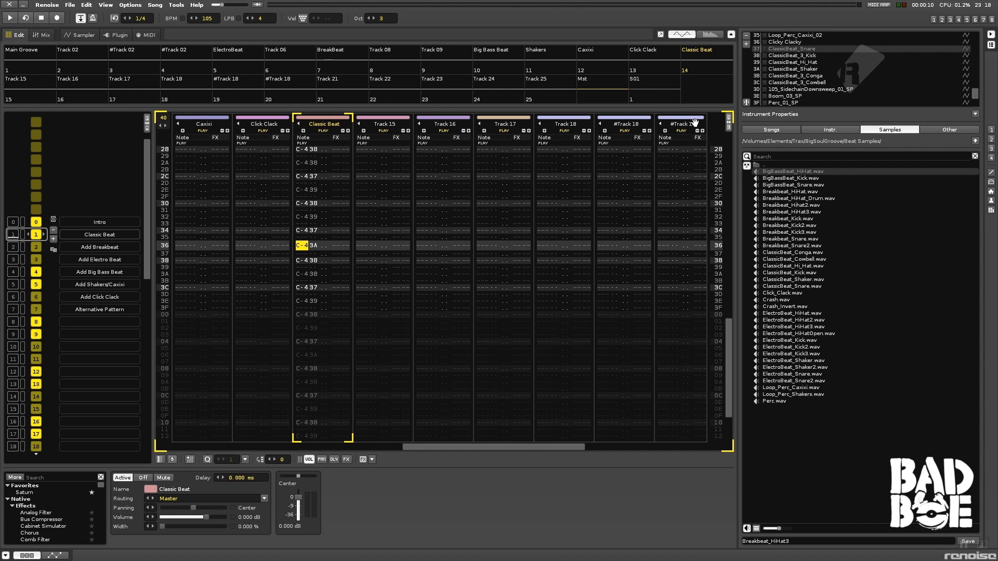
click(808, 55)
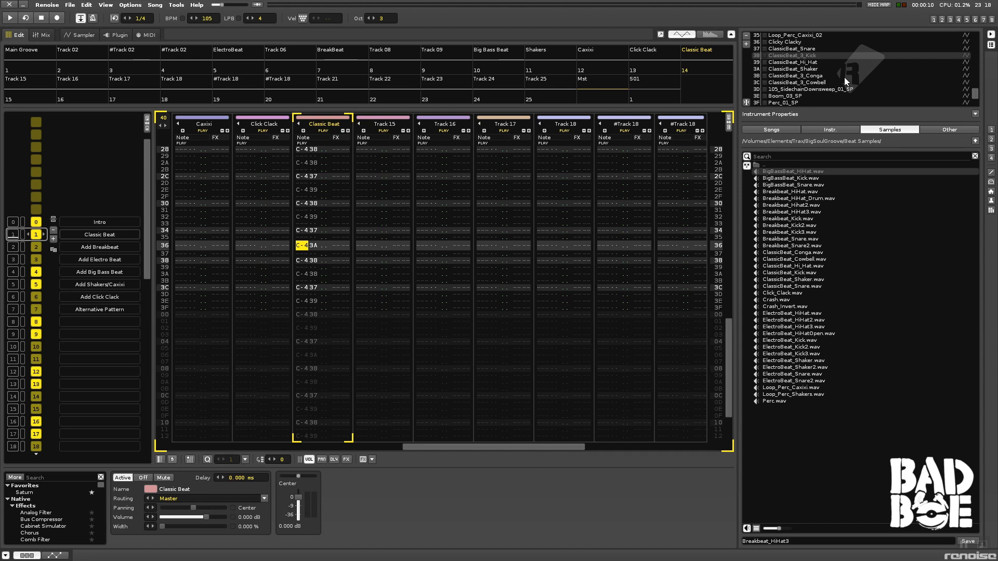
click(811, 62)
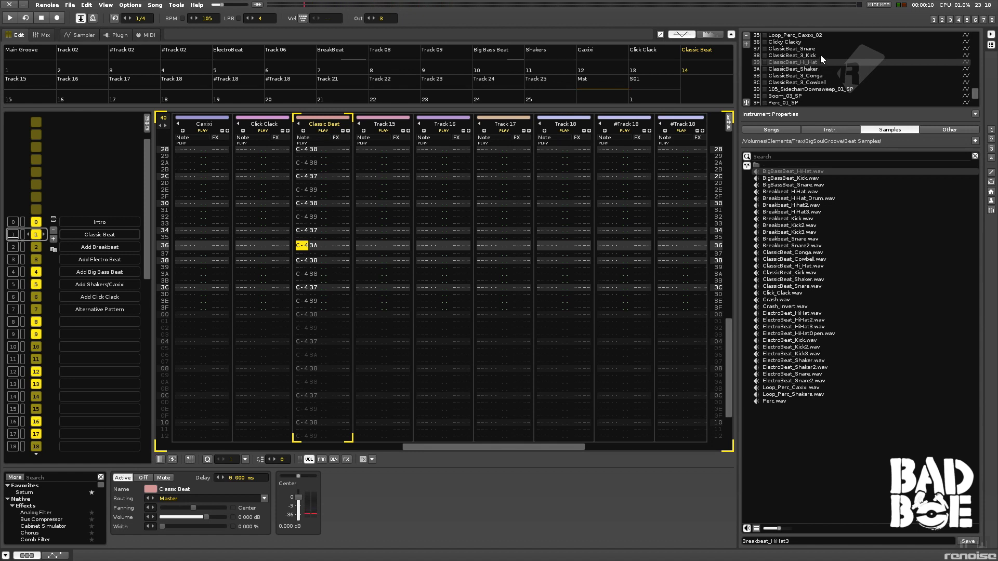
click(826, 69)
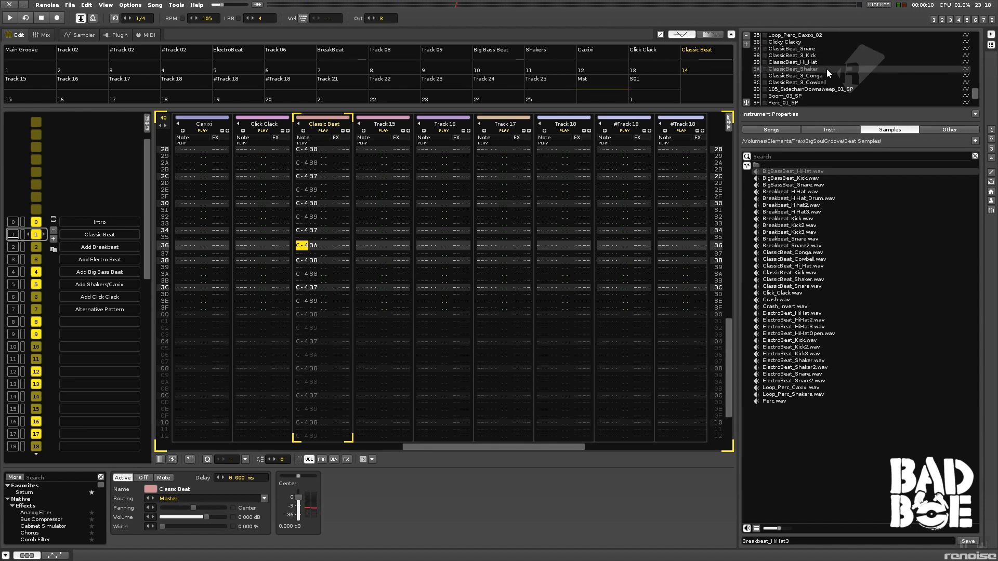
click(825, 76)
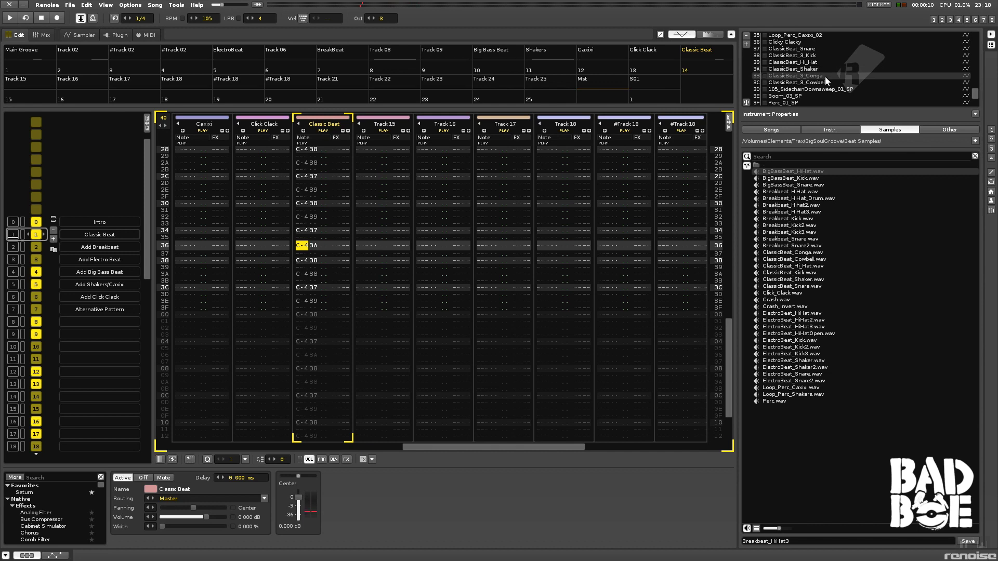
click(827, 83)
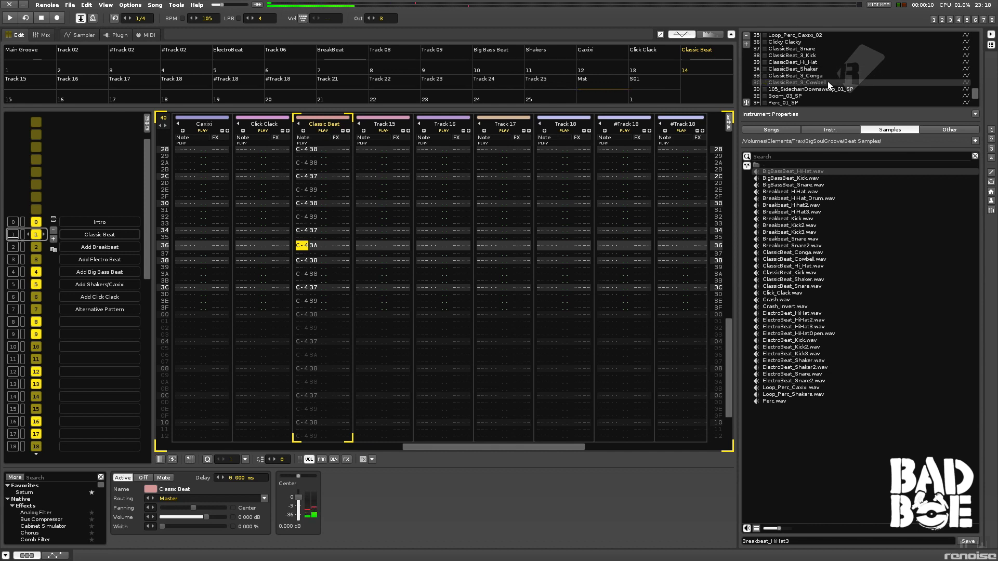
click(823, 49)
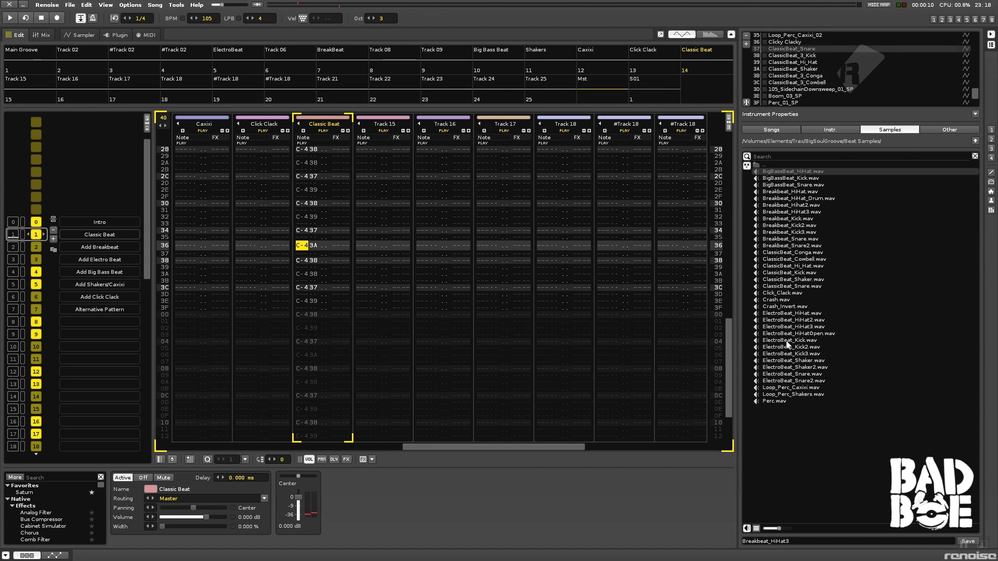
drag(728, 351, 725, 195)
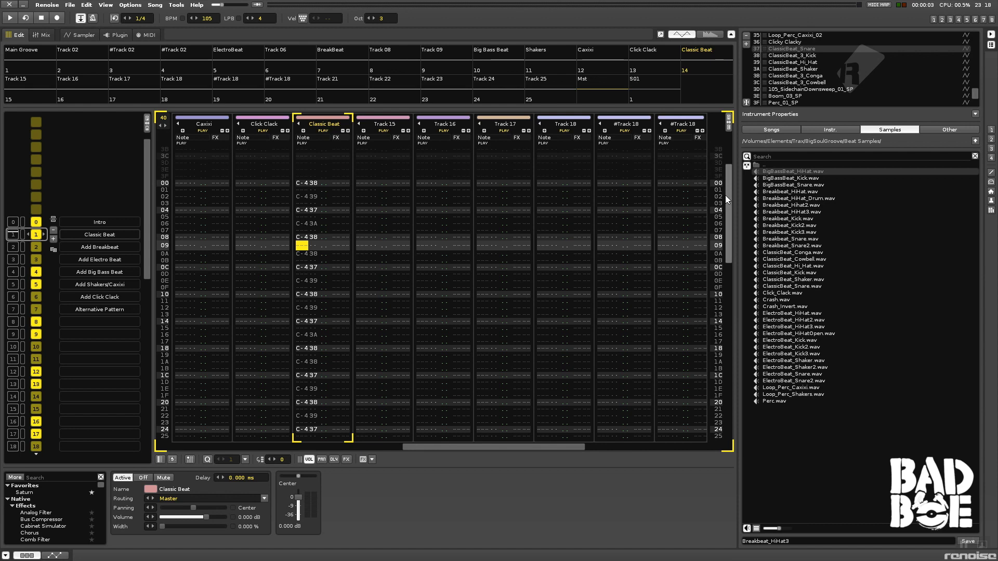
key(Escape)
key(shift+Tab)
key(space)
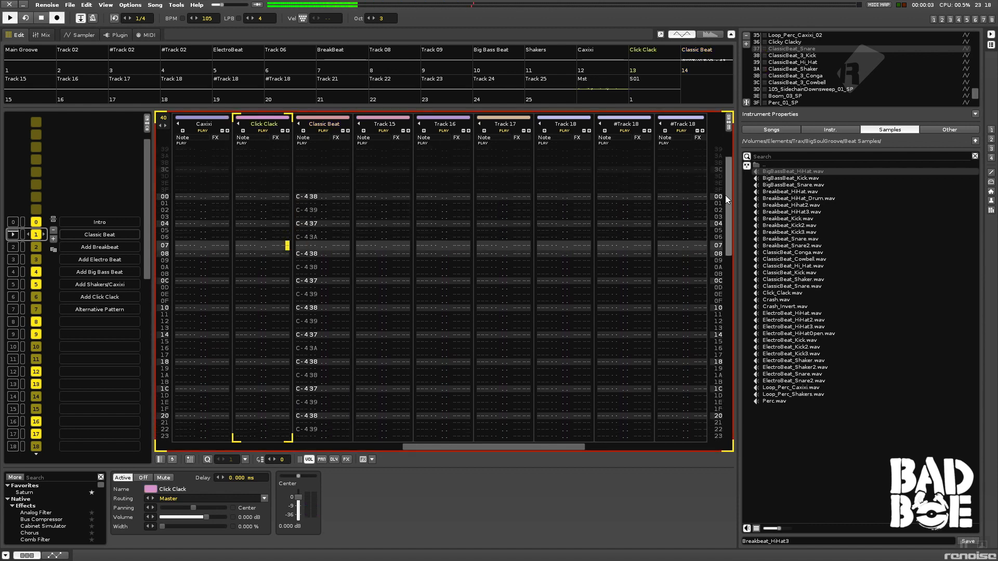
key(Tab)
key(Tab)
key(shift+Tab)
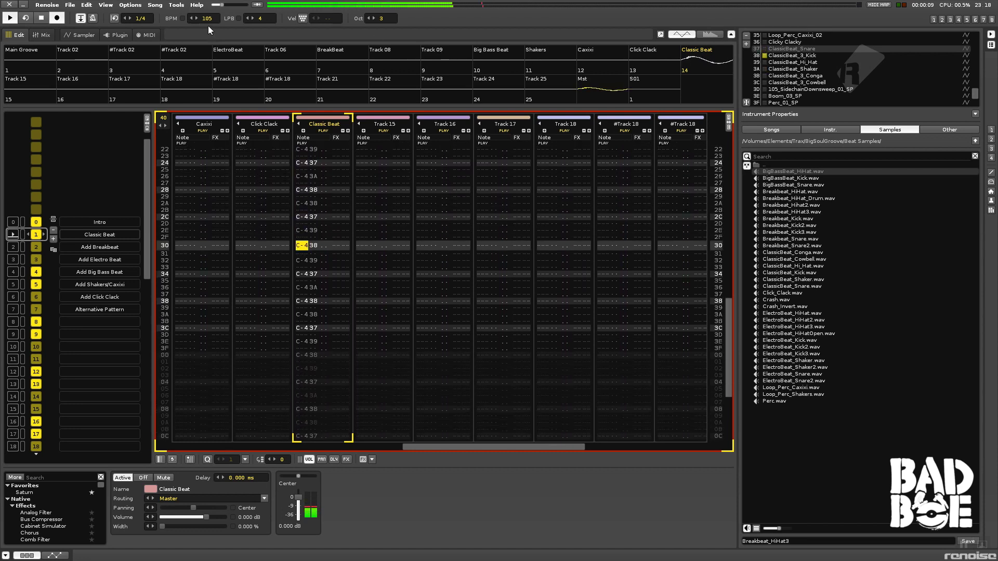
key(Escape)
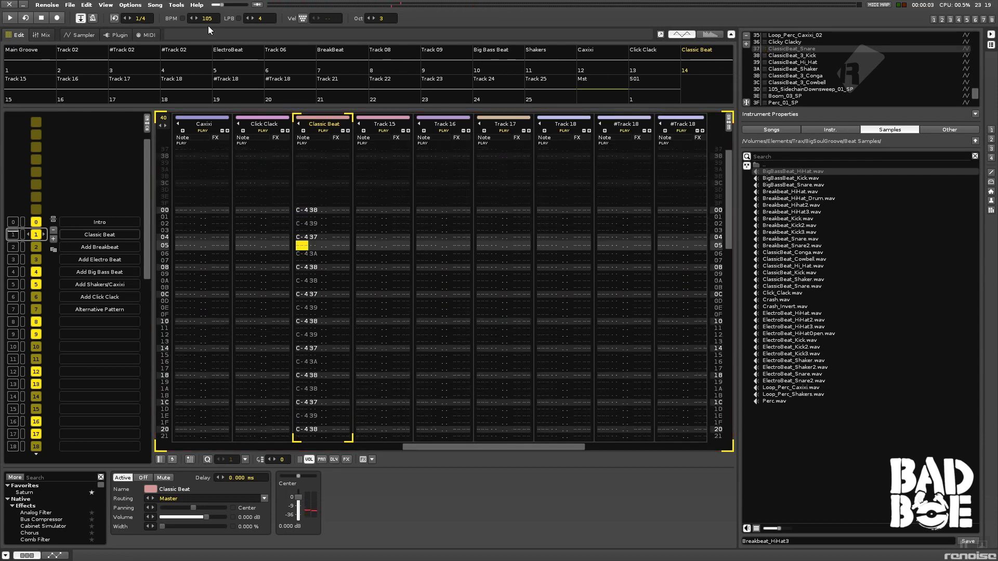
key(shift+Tab)
Move across the tracks, then switch to the Add Breakbeat pattern on its BreakBeat track
key(Tab)
key(shift+Tab)
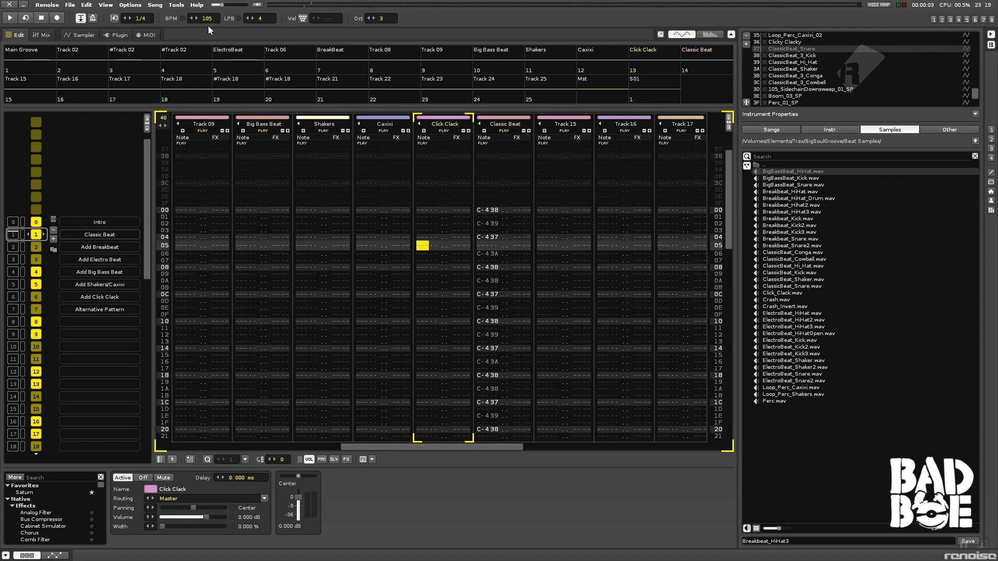
key(Tab)
key(shift+Tab)
key(shift+Tab)
key(shift+Tab)
key(shift+Tab)
key(shift+Tab)
key(shift+Tab)
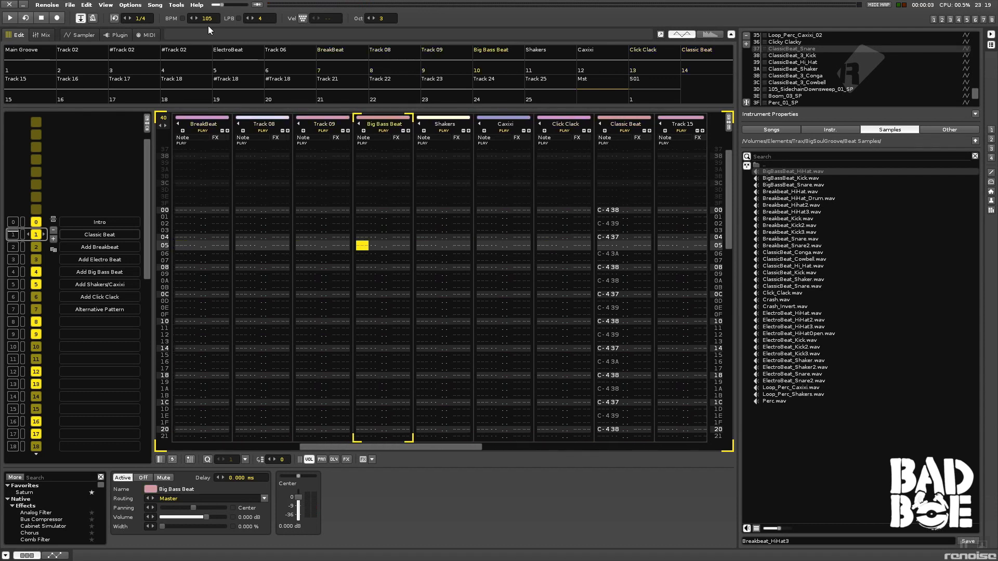
key(Tab)
key(Tab)
key(Tab)
key(Tab)
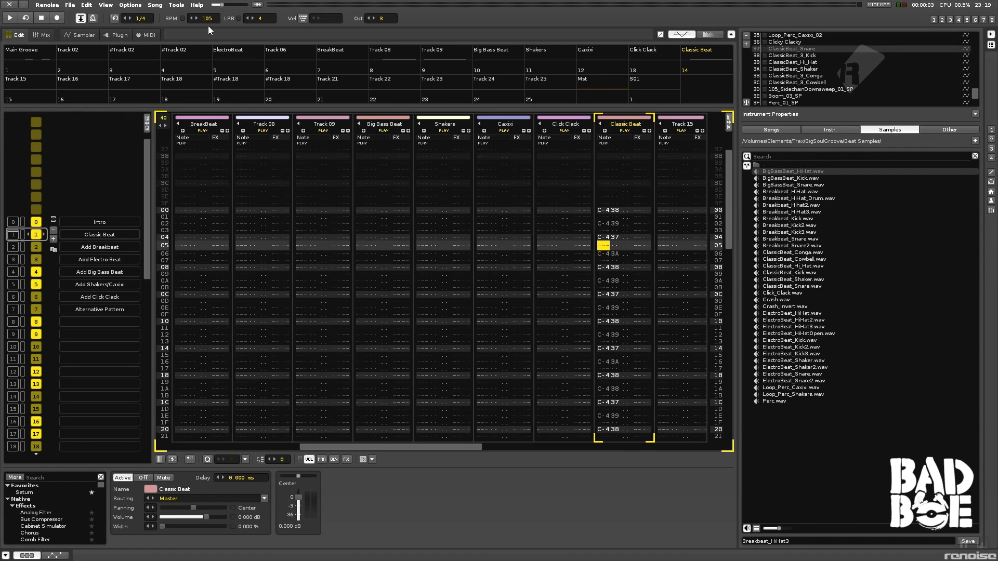
key(ctrl+Down)
key(shift+Tab)
key(shift+Tab)
key(shift+Tab)
key(shift+Tab)
key(shift+Tab)
key(shift+Tab)
key(shift+Tab)
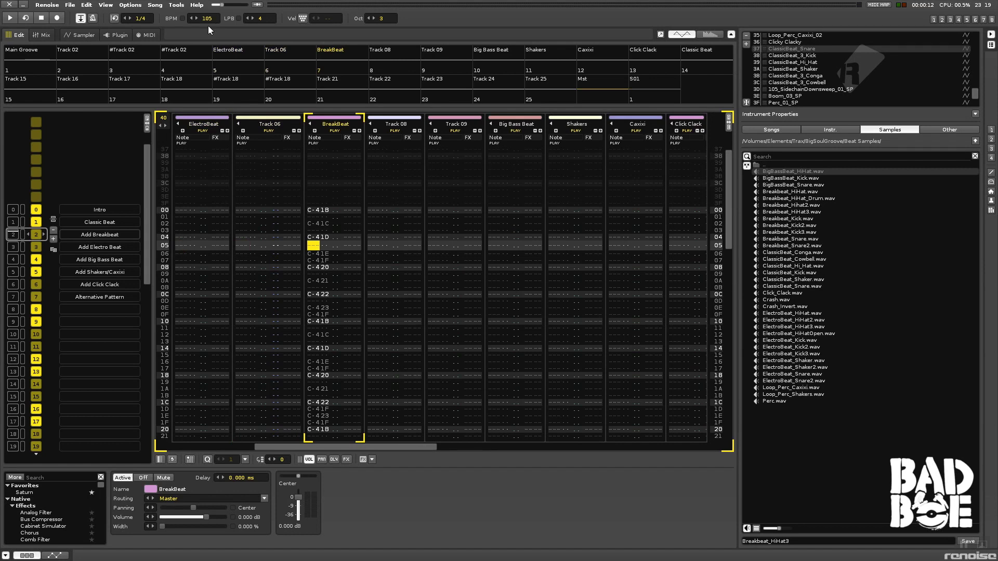
Play Add Breakbeat with the BreakBeat track soloed, then stop near row 30
key(Escape)
key(space)
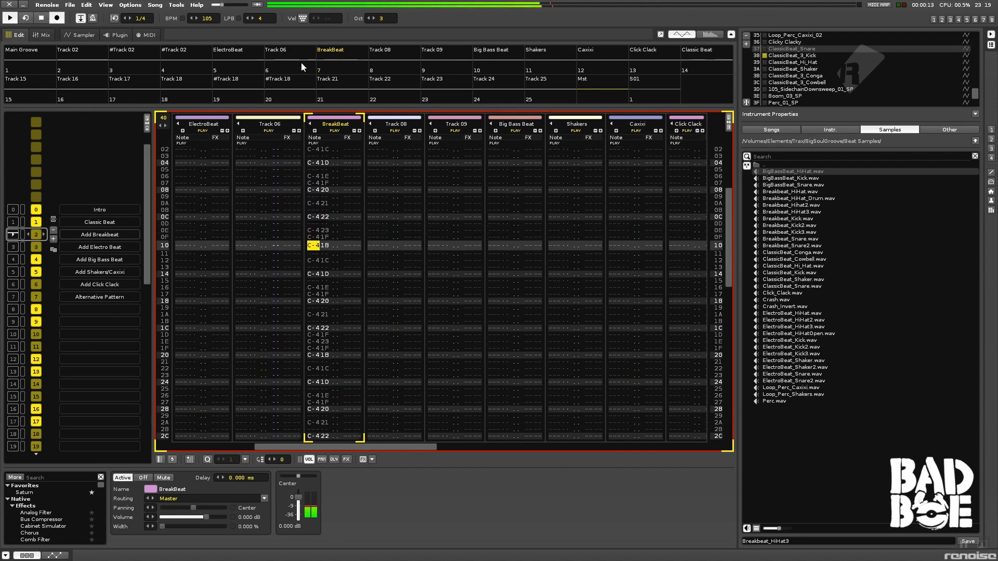
right_click(348, 70)
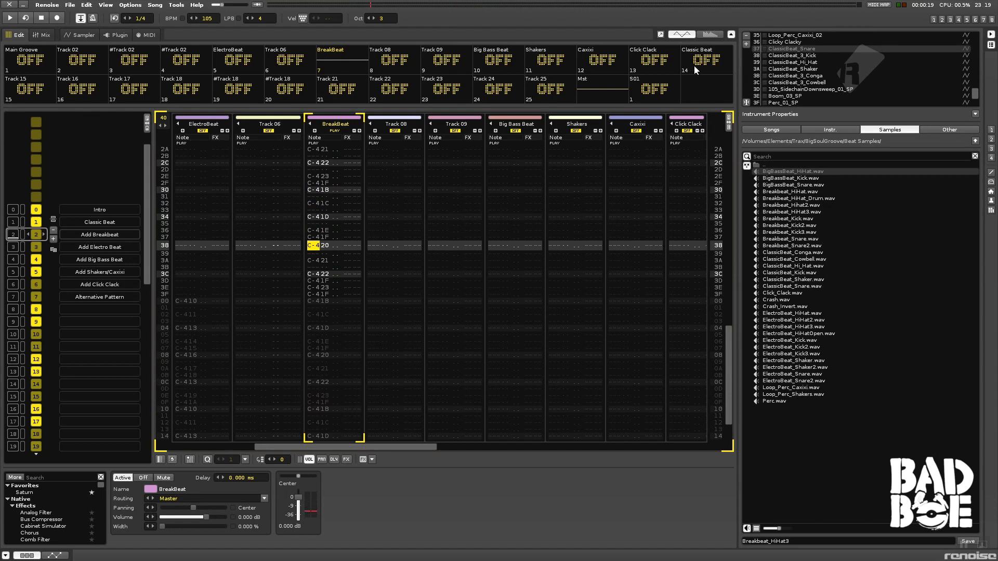
key(Escape)
key(space)
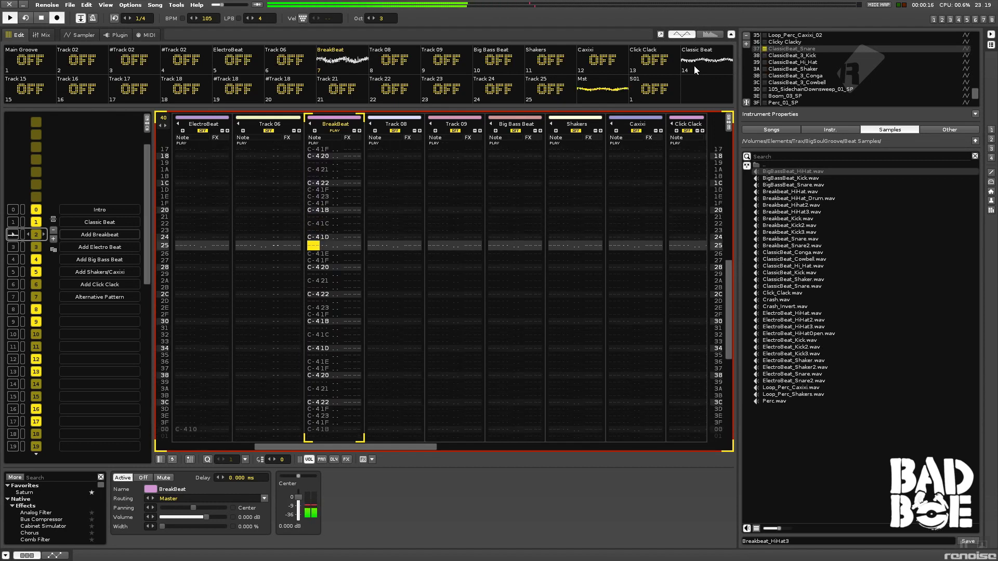
key(space)
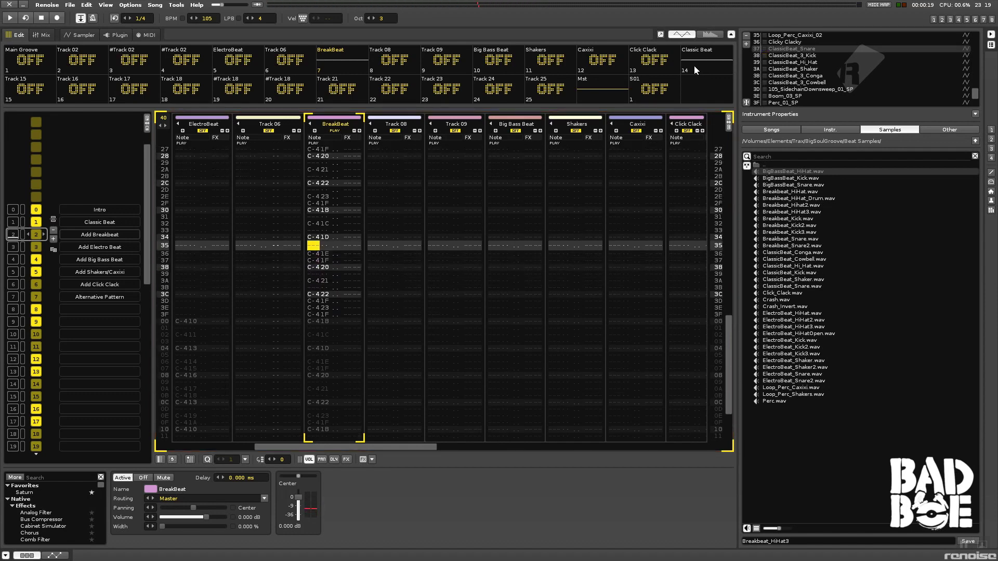
key(Up)
key(Up)
key(Up)
key(Up)
key(Up)
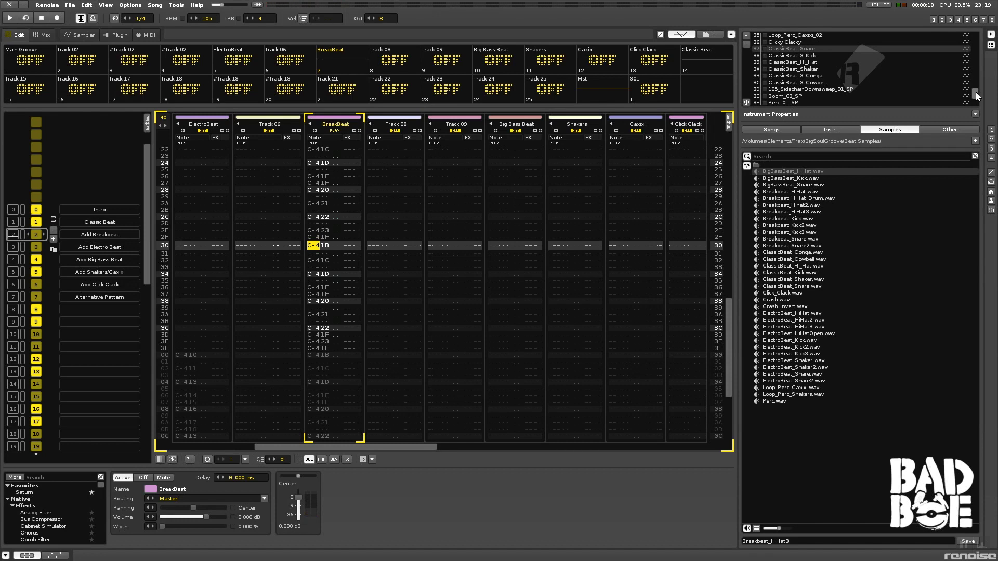
drag(975, 92, 975, 60)
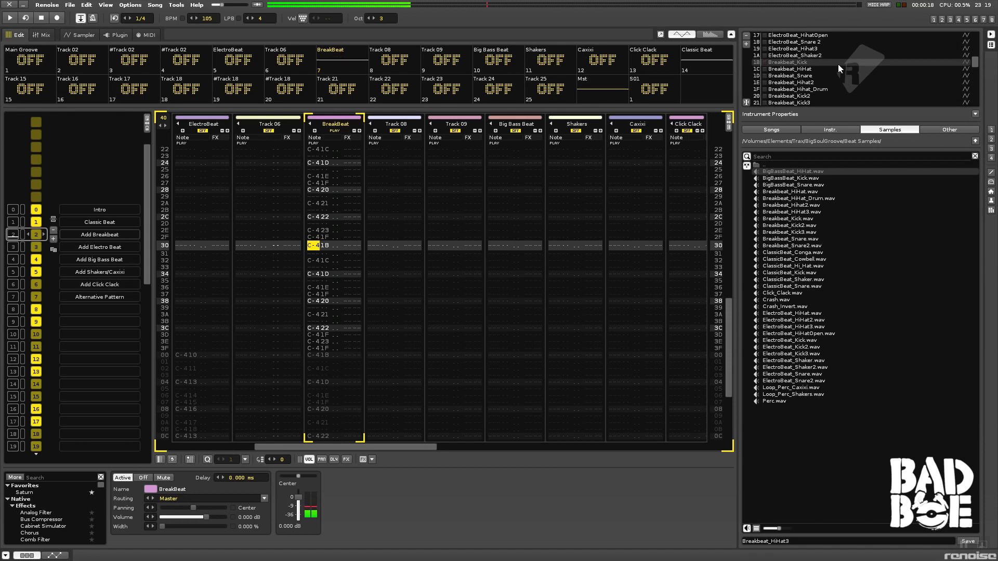
Audition the Breakbeat_HiHat, Breakbeat_Snare and Breakbeat_Hihat2 instruments
click(832, 69)
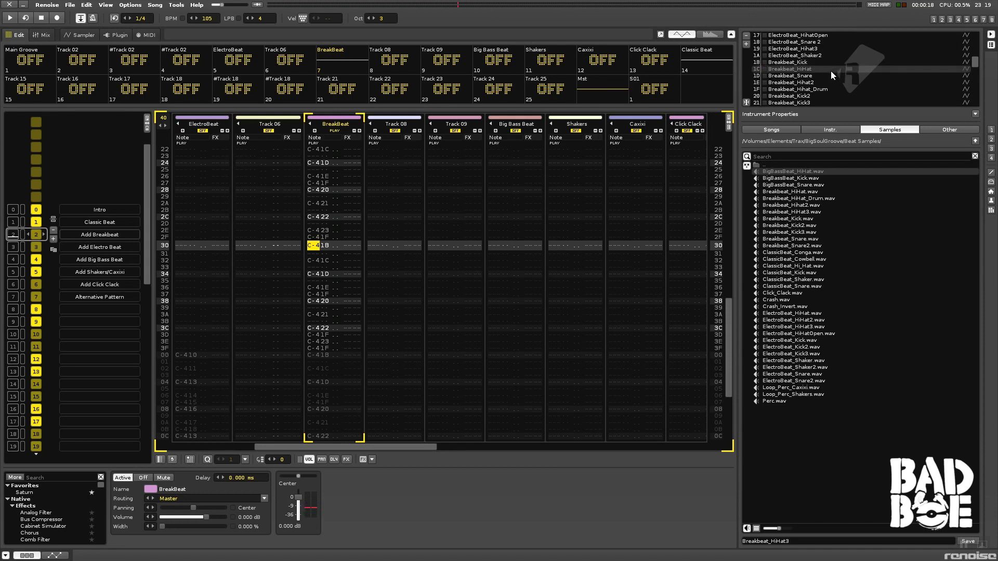
click(828, 75)
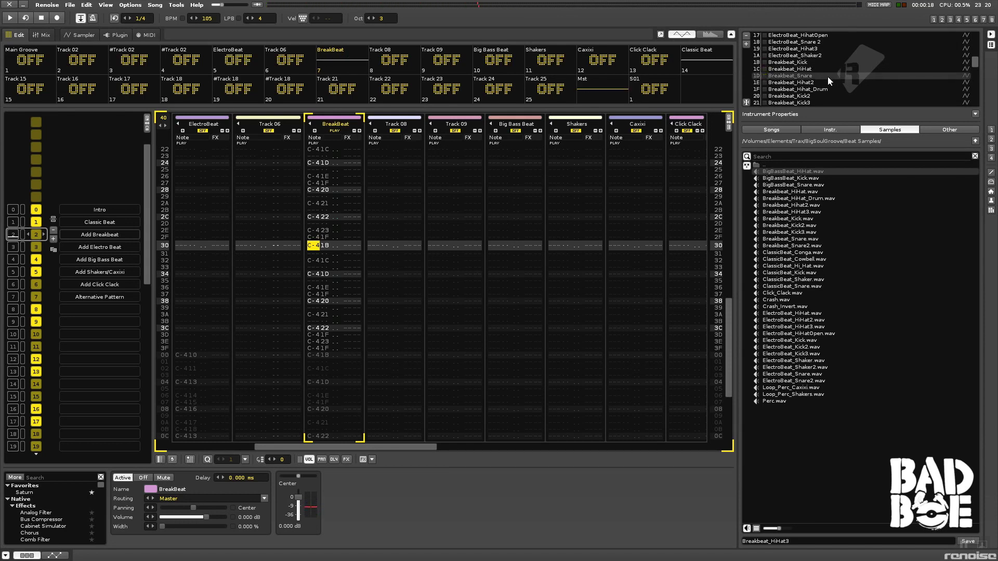
click(824, 82)
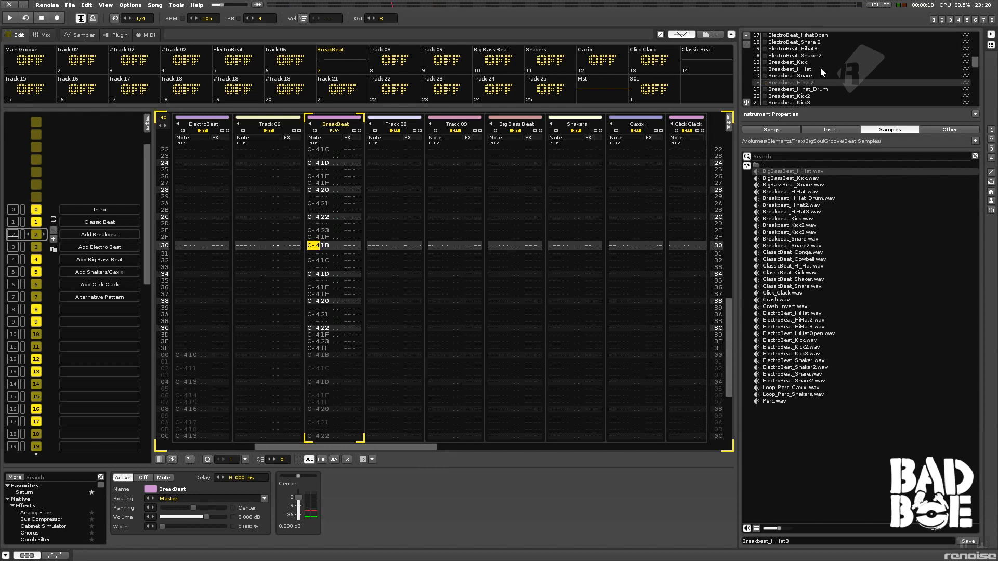
click(820, 62)
click(820, 70)
click(818, 75)
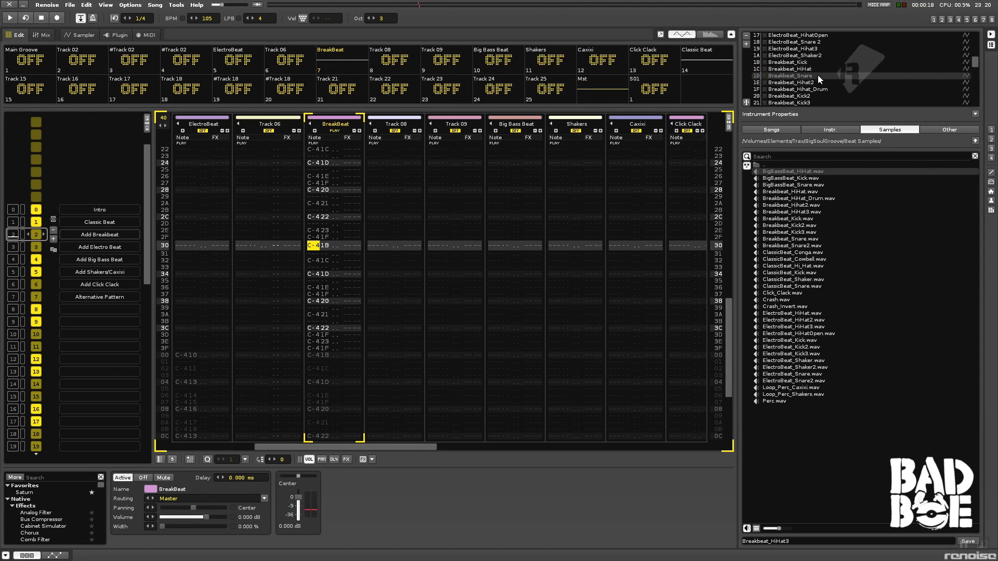
Replay the Add Breakbeat pattern from its start, then advance to Add Electro Beat
key(space)
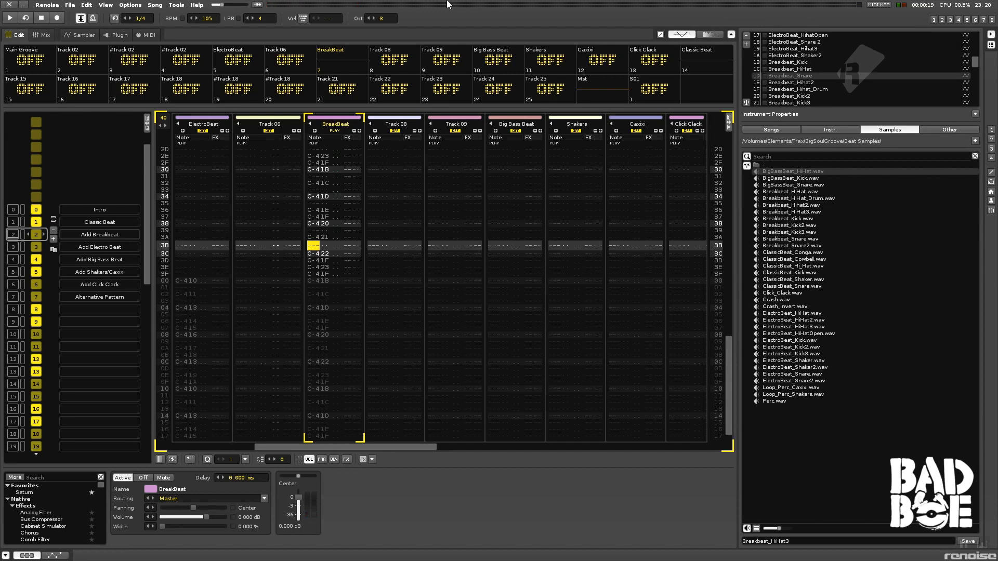
key(space)
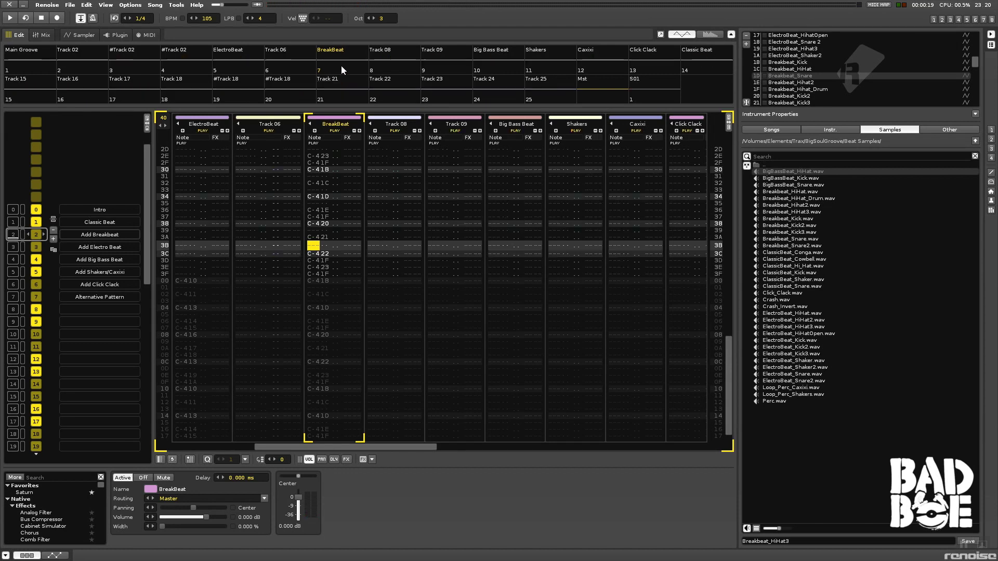
key(Escape)
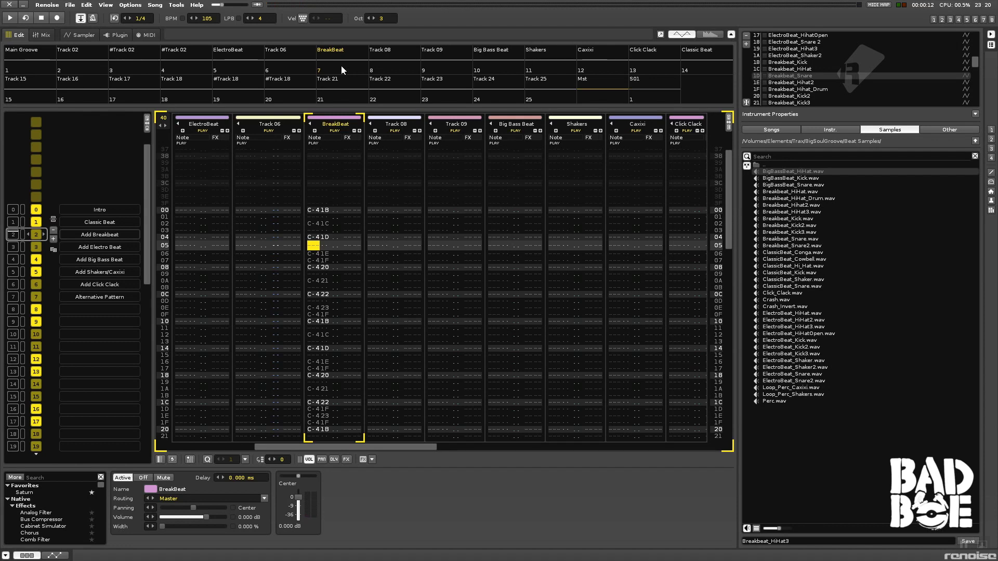
key(ctrl+Down)
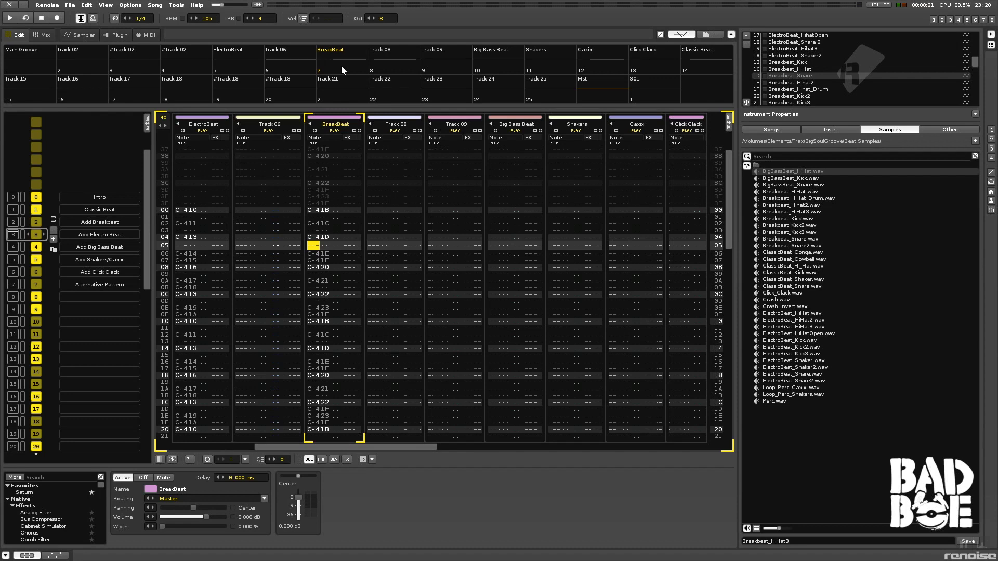
Solo the ElectroBeat track and play the Add Electro Beat pattern with it alone
key(space)
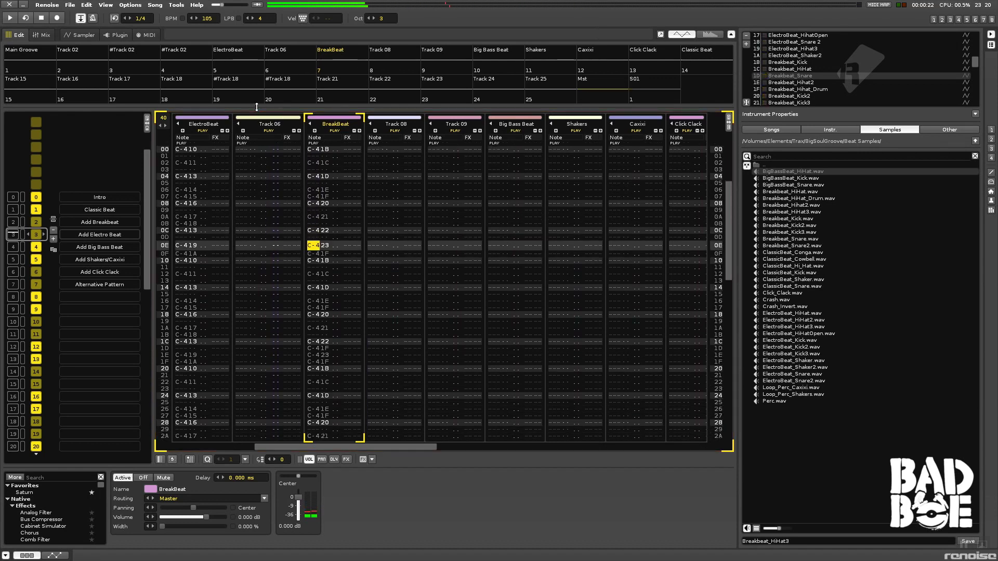
key(space)
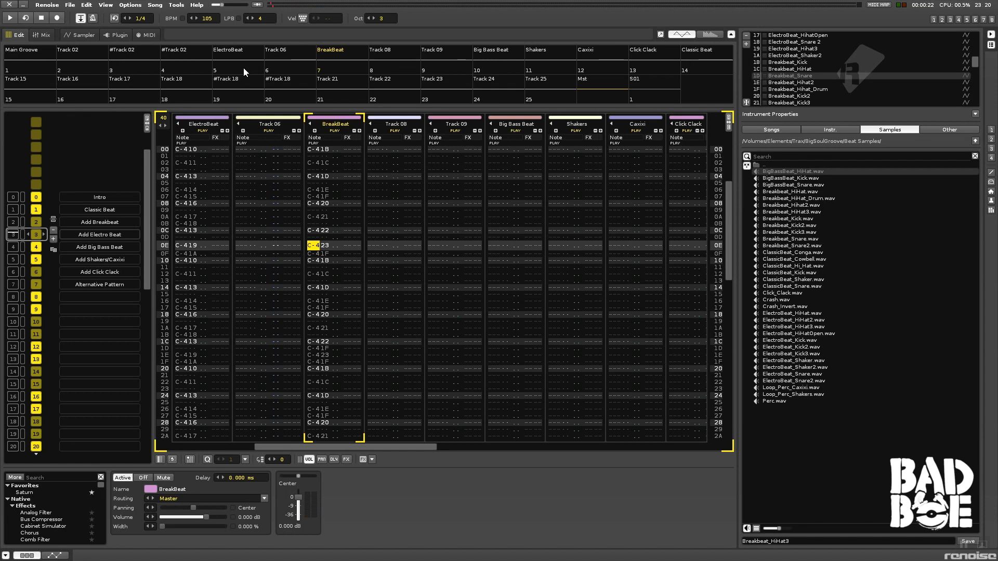
right_click(244, 68)
key(space)
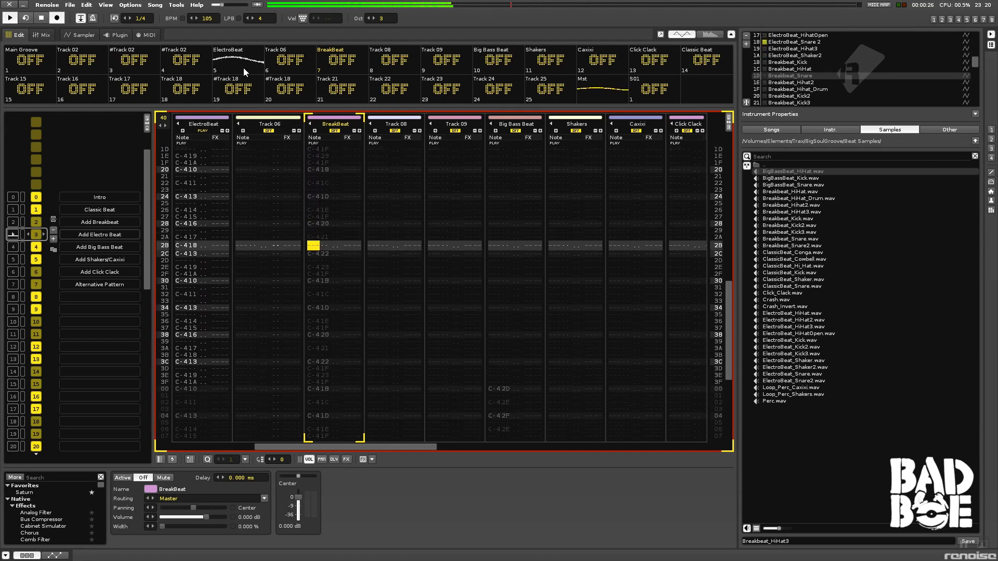
key(space)
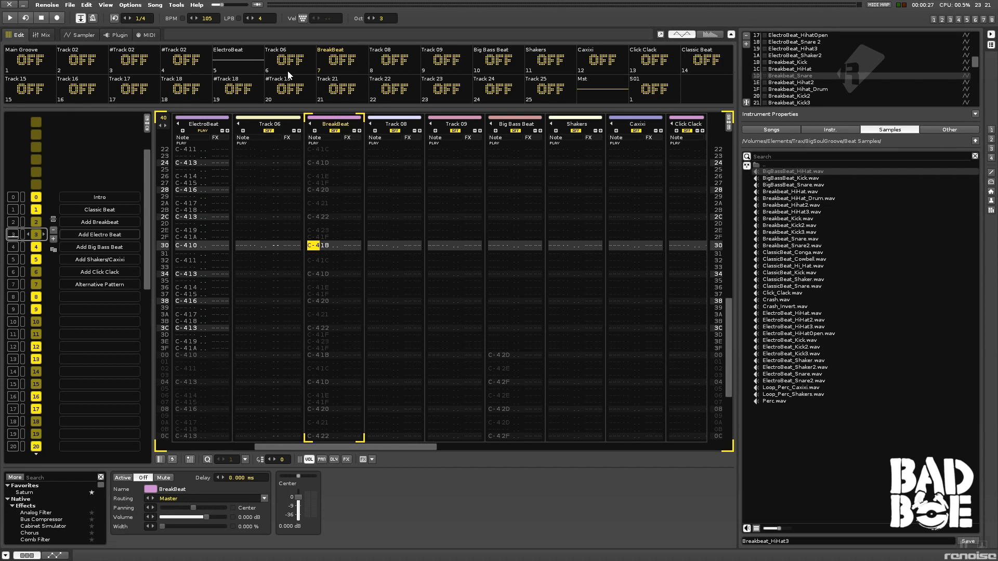
Unmute the BreakBeat and Classic Beat tracks so they play alongside ElectroBeat
key(shift+Tab)
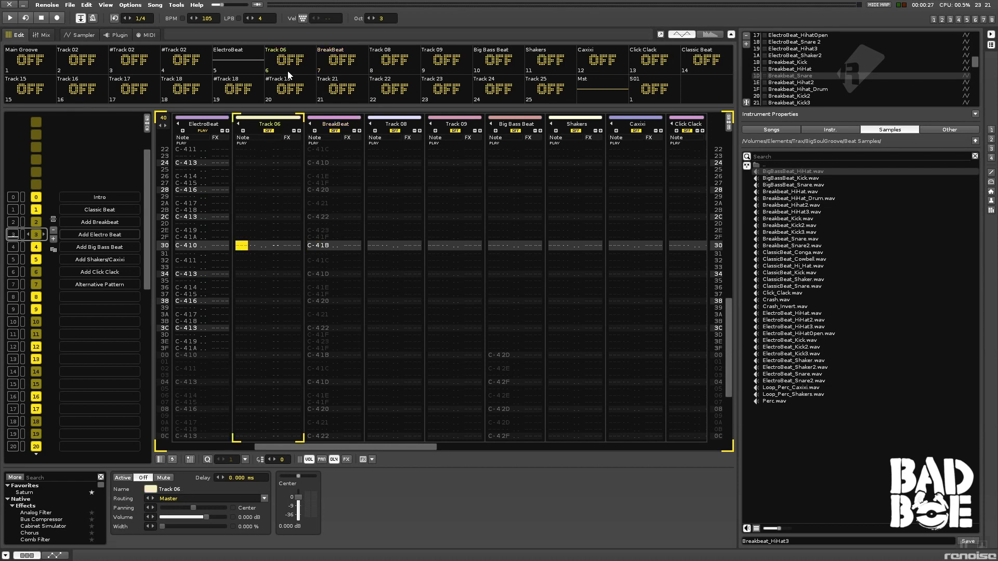
key(shift+Tab)
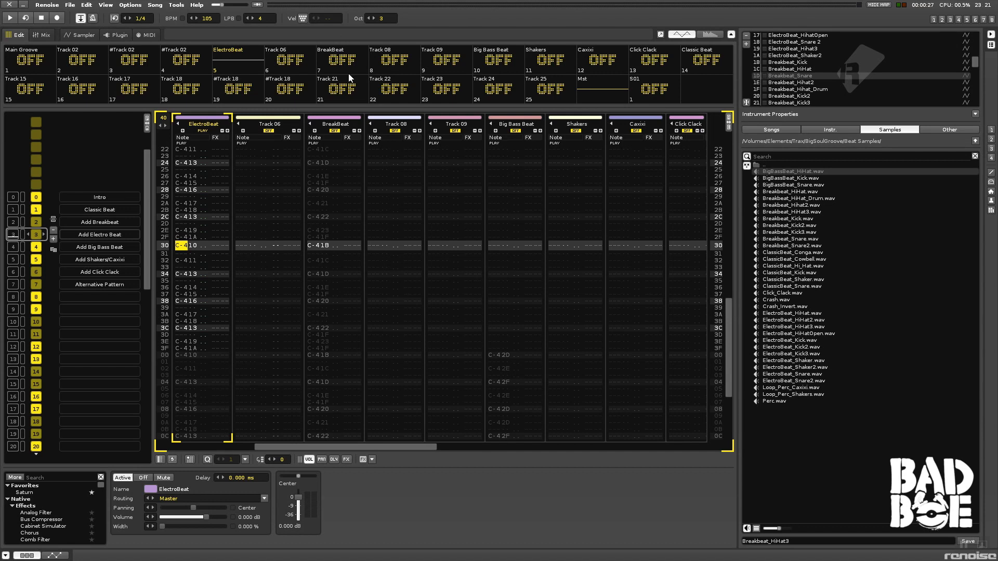
click(343, 60)
key(space)
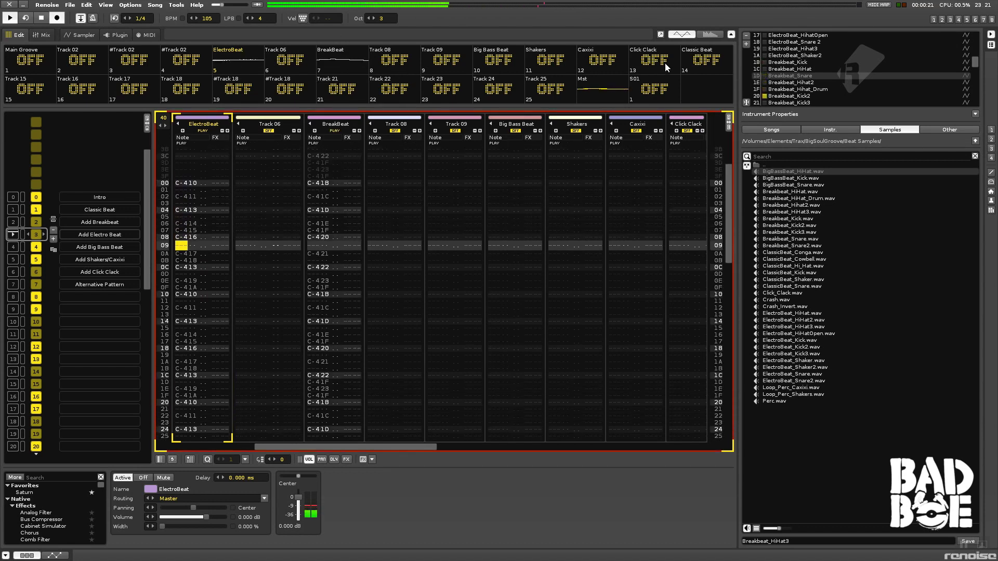
click(697, 64)
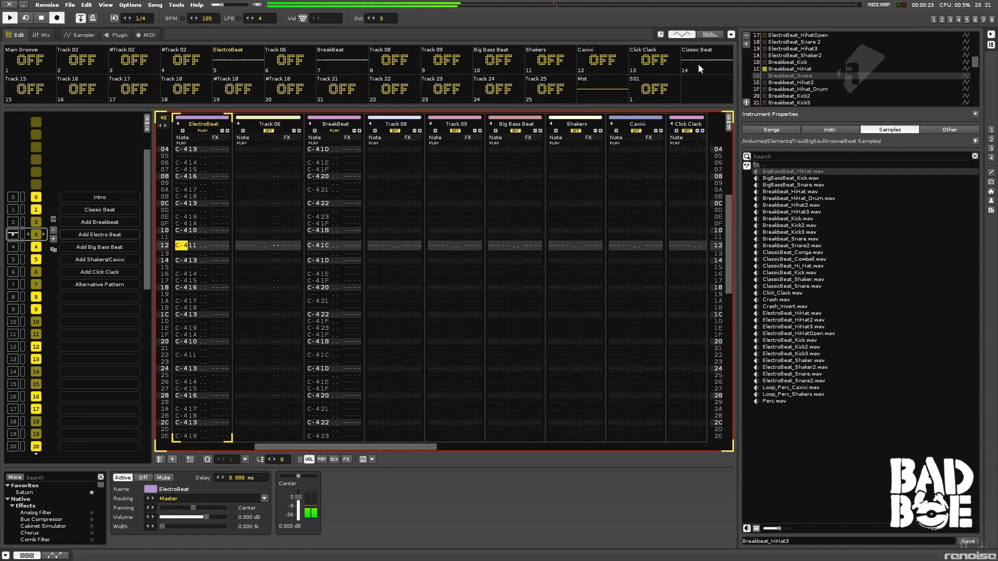
drag(974, 64, 975, 52)
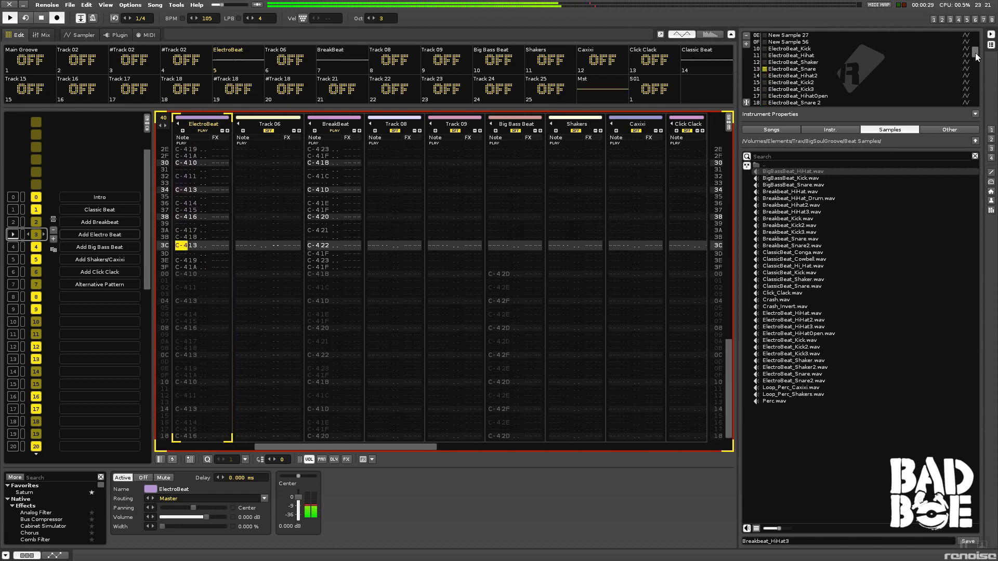
Solo the Big Bass Beat track and play it alone
key(space)
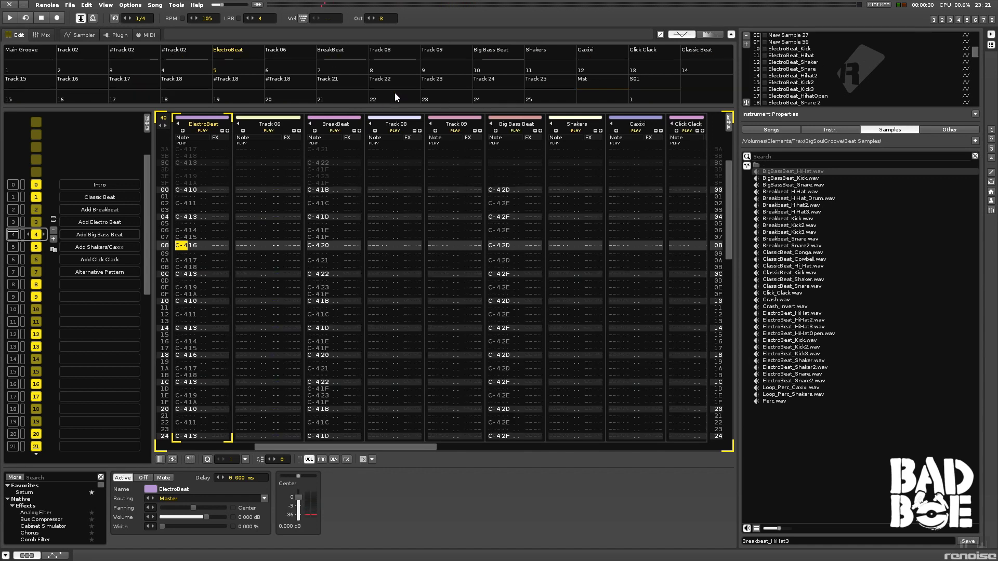
key(Tab)
key(Tab)
key(Tab)
key(Tab)
key(Tab)
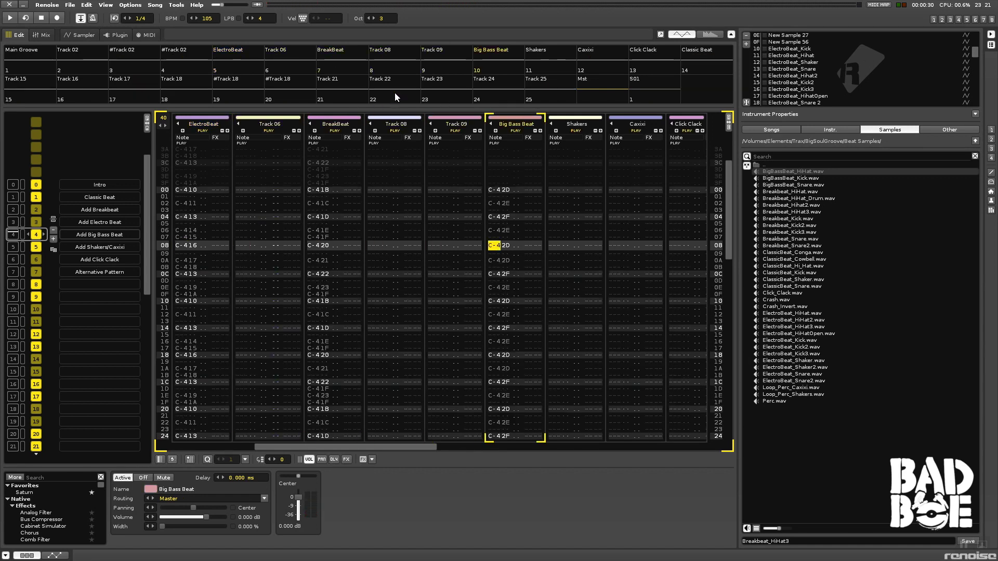
right_click(500, 67)
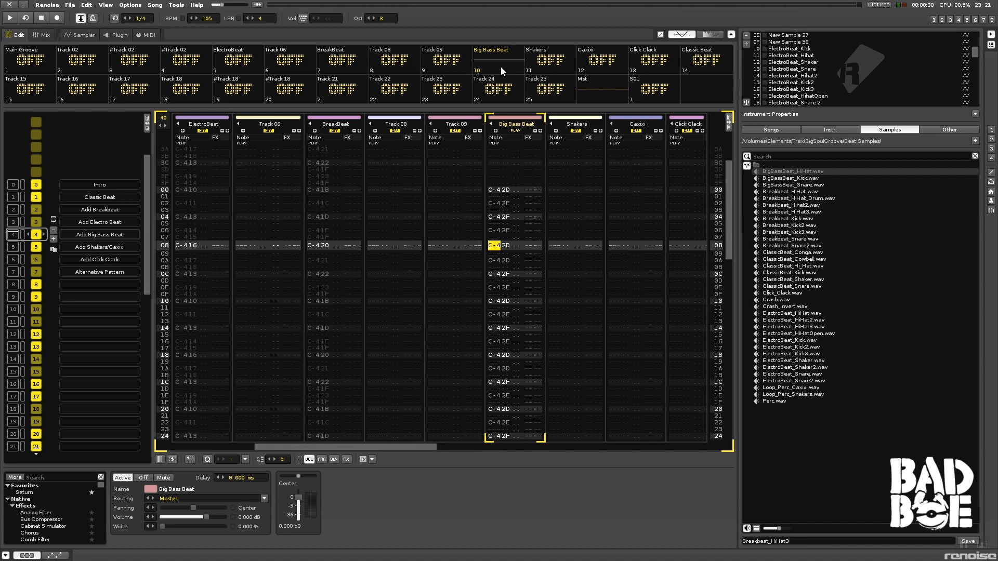
key(space)
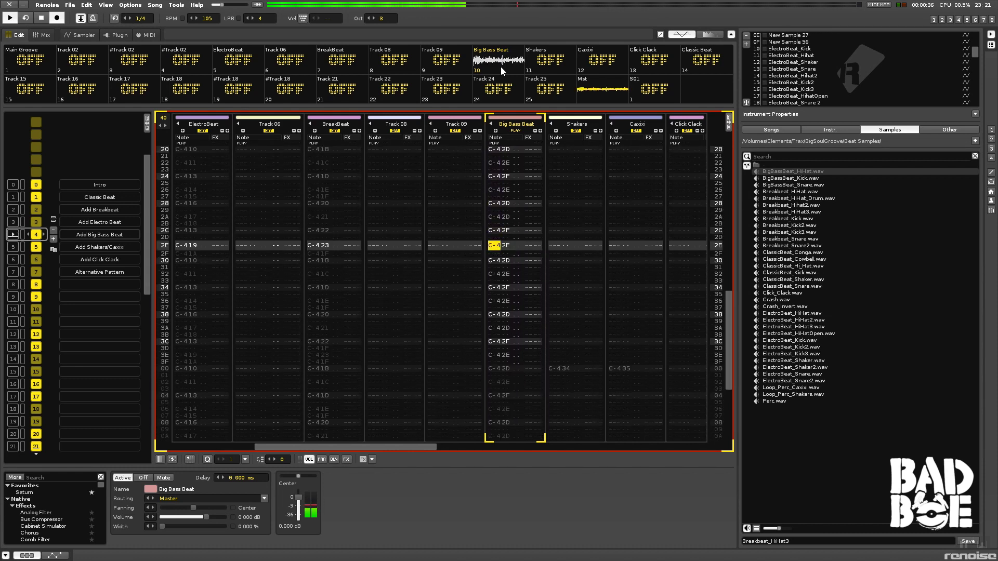
key(space)
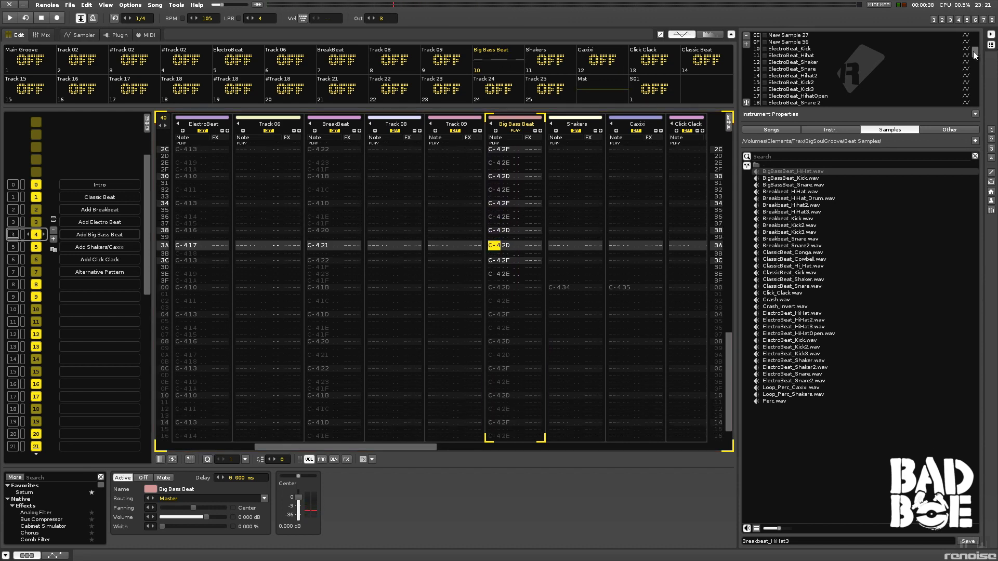
Audition the BigBassBeat_Hi_Hat and BigBassBeat_Snare_35 instruments in the instrument list
scroll(975, 55, down, 2)
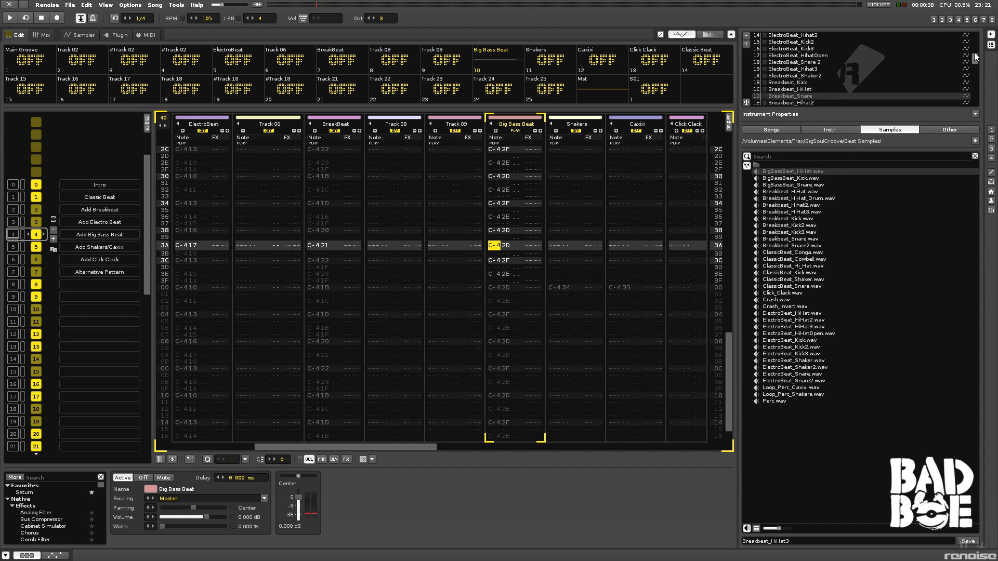
scroll(974, 54, down, 1)
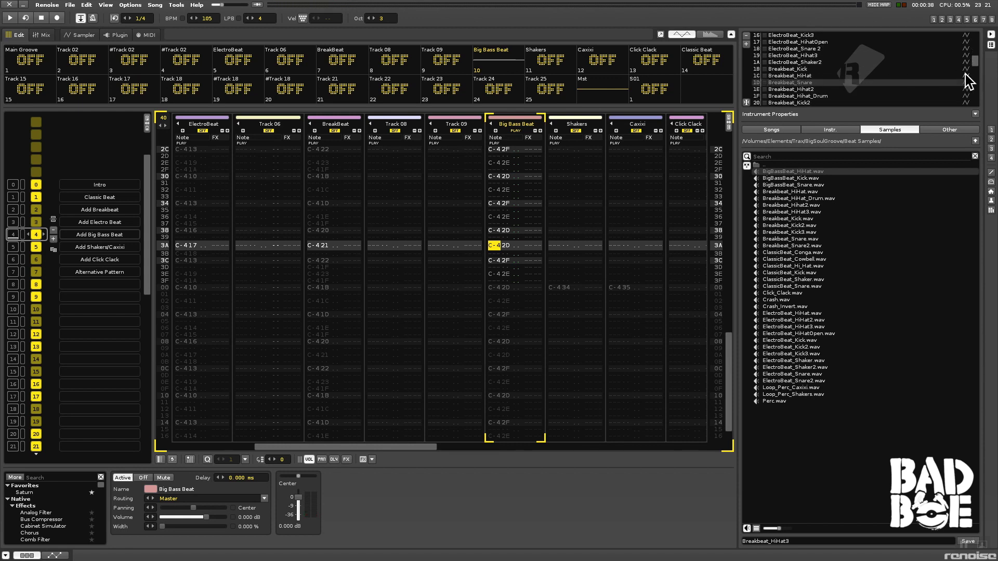
scroll(974, 73, down, 3)
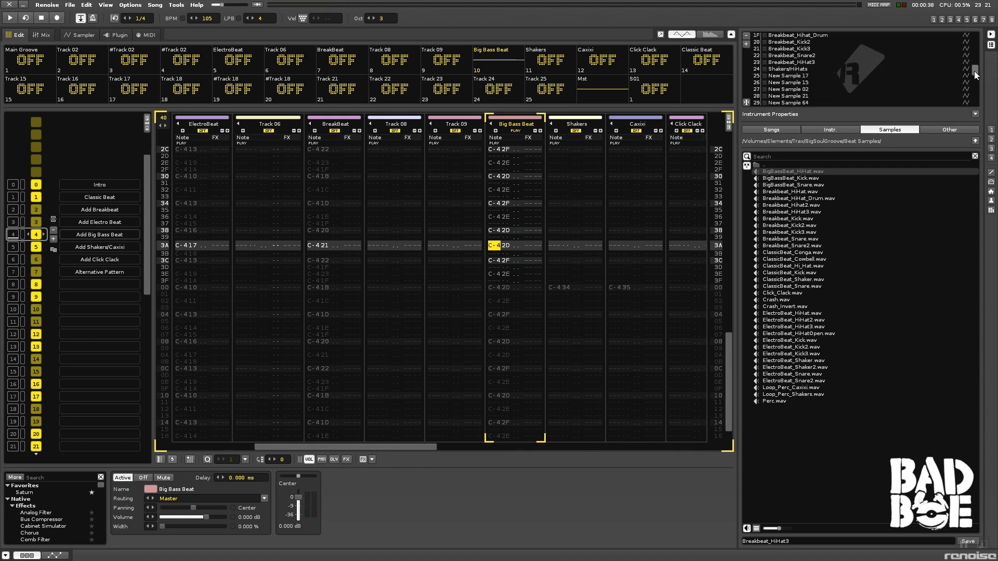
mouse_move(974, 73)
mouse_down()
mouse_move(972, 52)
mouse_move(972, 79)
mouse_up()
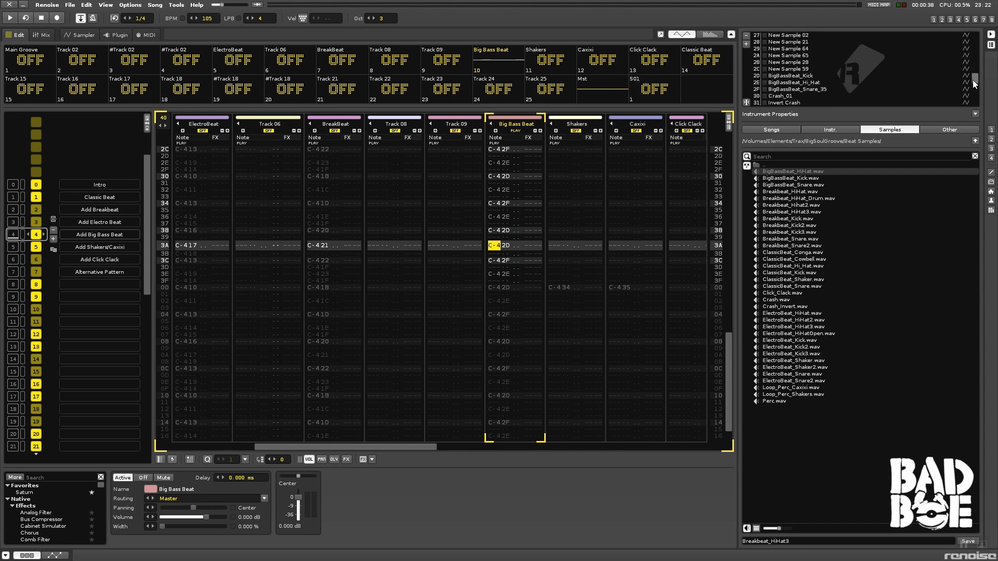
click(821, 82)
click(822, 89)
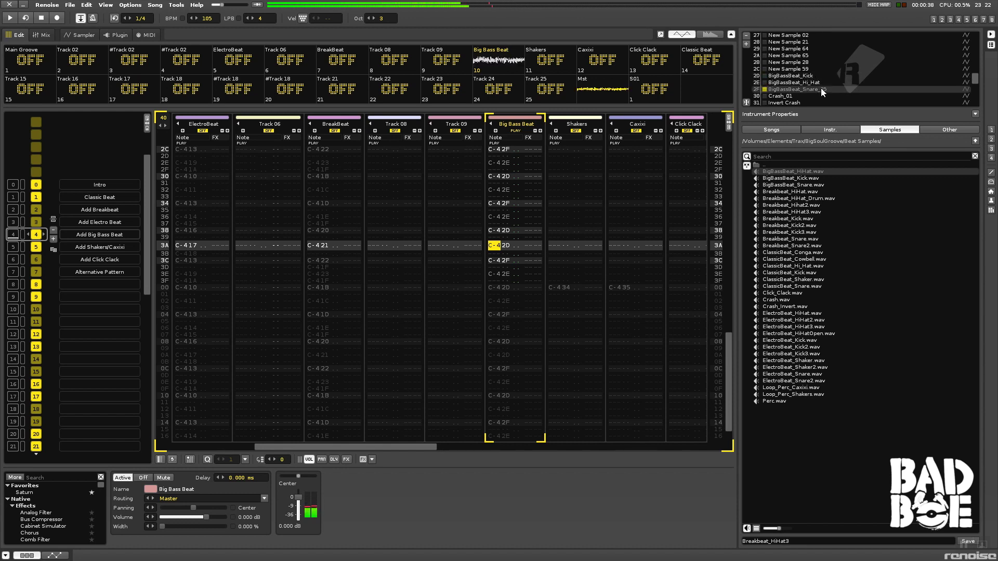
click(820, 82)
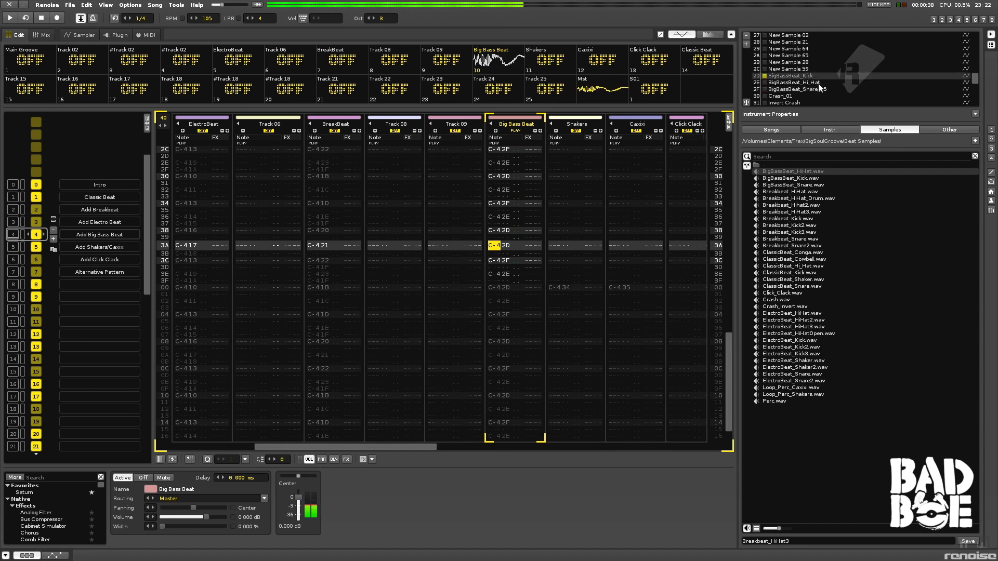
click(821, 90)
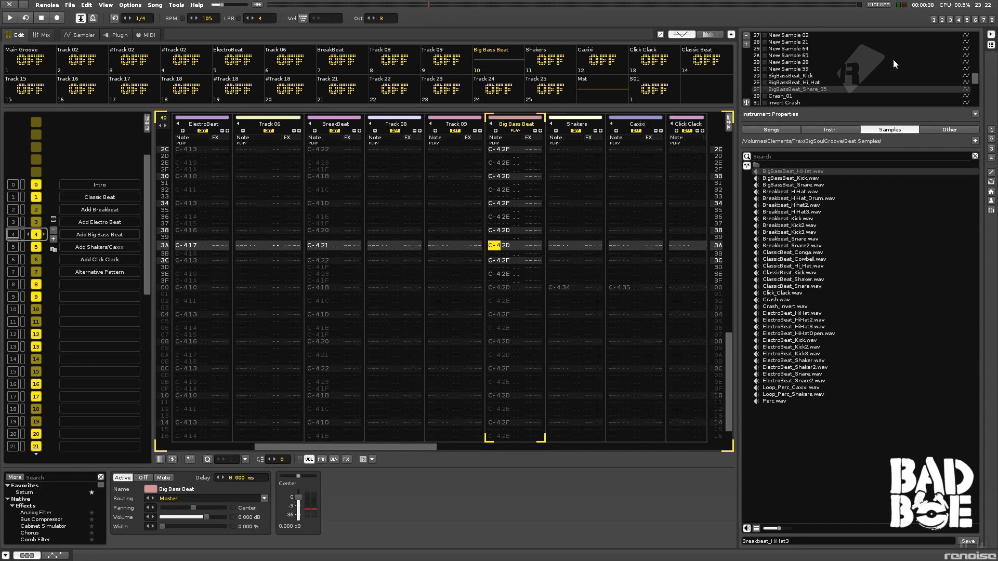
Play the Add Big Bass Beat pattern and unsolo Big Bass Beat to hear every track
key(Escape)
key(space)
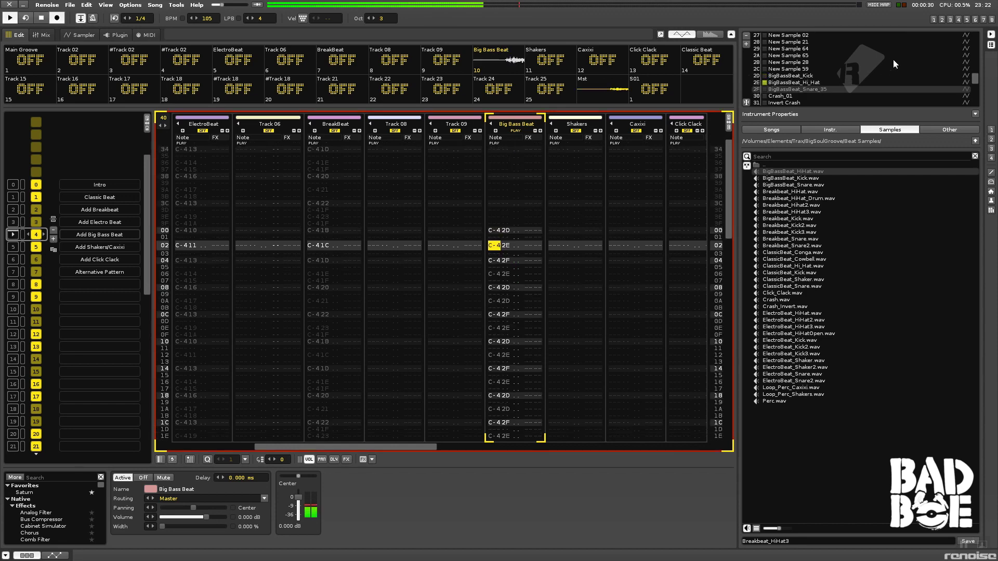
right_click(502, 63)
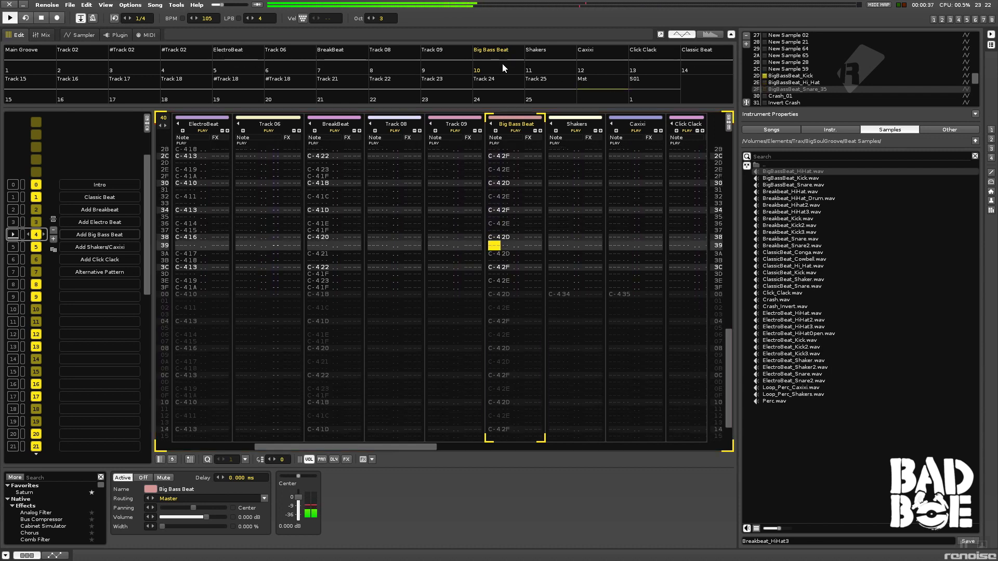
key(space)
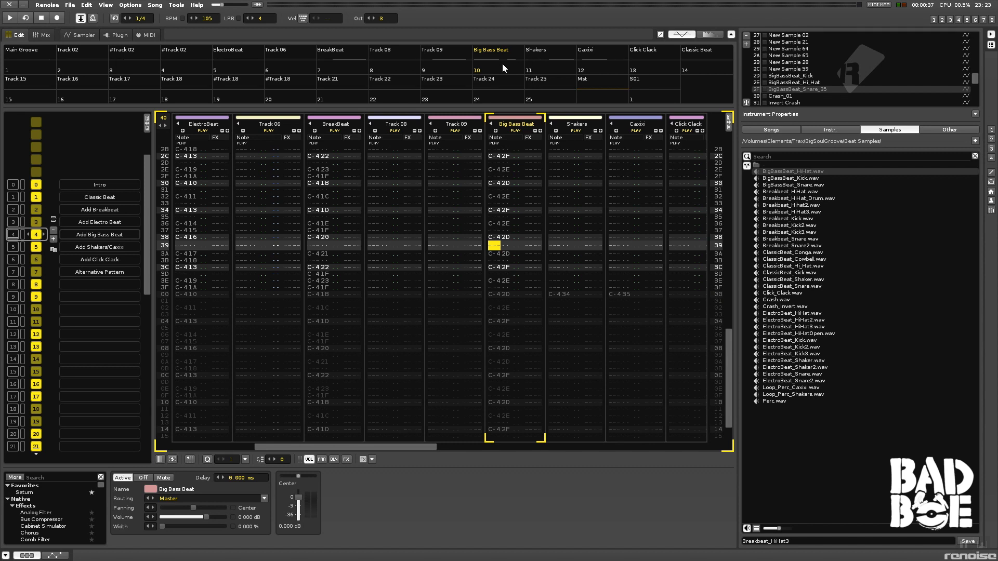
Replay the Add Big Bass Beat pattern briefly, then stop it
key(Escape)
key(space)
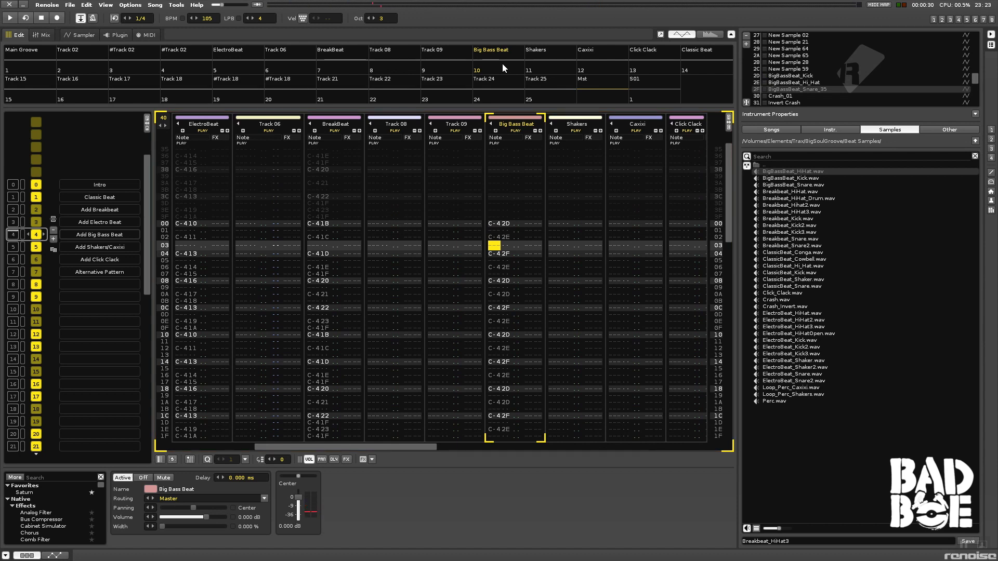
key(space)
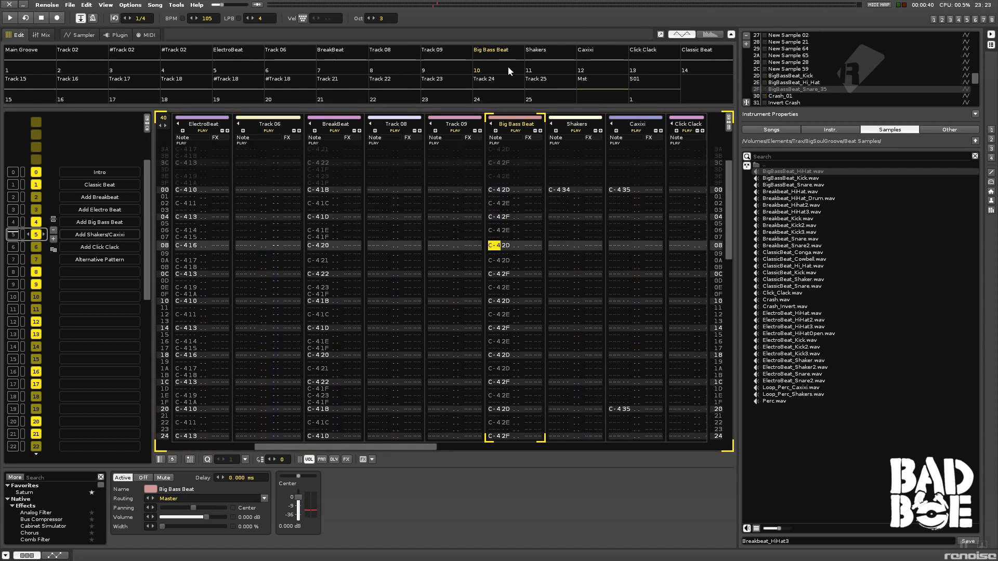
Solo the Shakers track and play the pattern briefly before stopping
right_click(560, 64)
key(Escape)
key(space)
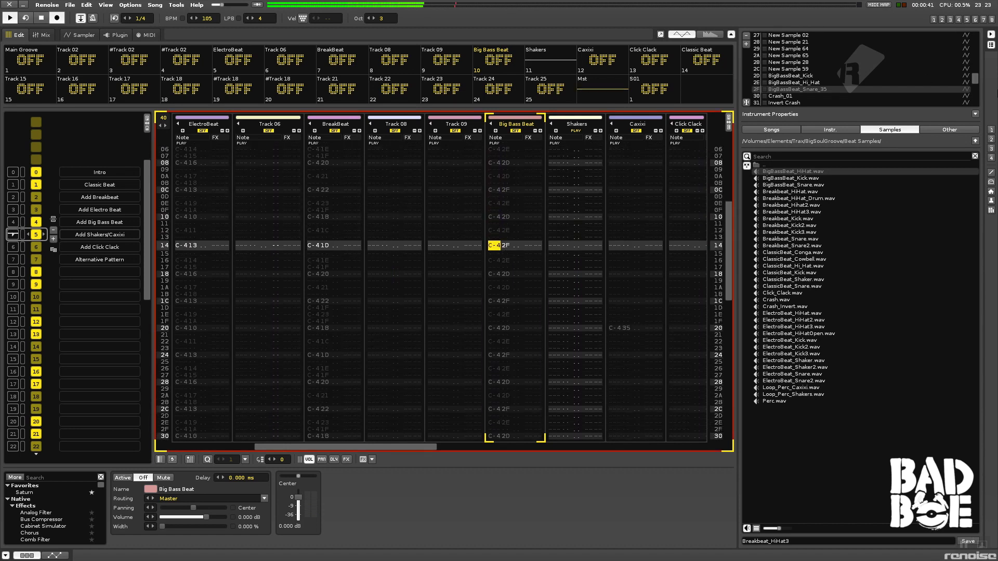
drag(975, 80, 974, 86)
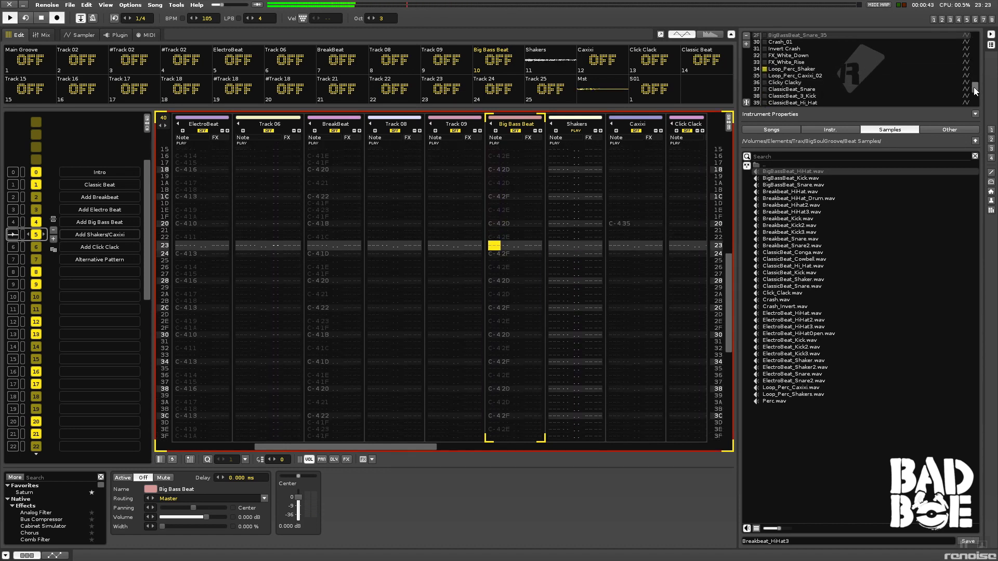
key(Escape)
key(space)
Inspect the Loop_Perc_Shaker and Loop_Perc_Caxixi_02 samples, then unmute the Click Clack track
double_click(843, 68)
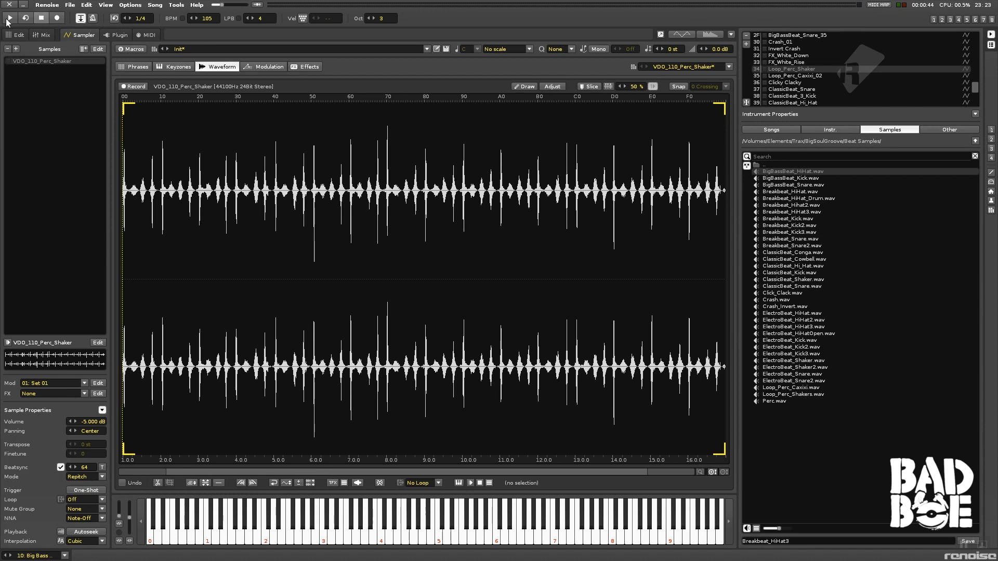
click(15, 35)
key(space)
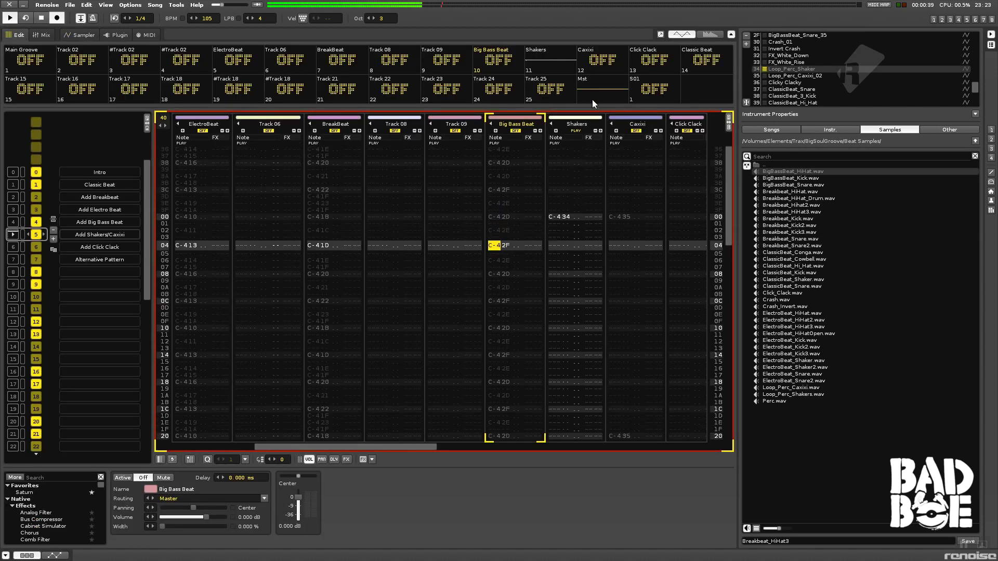
click(817, 75)
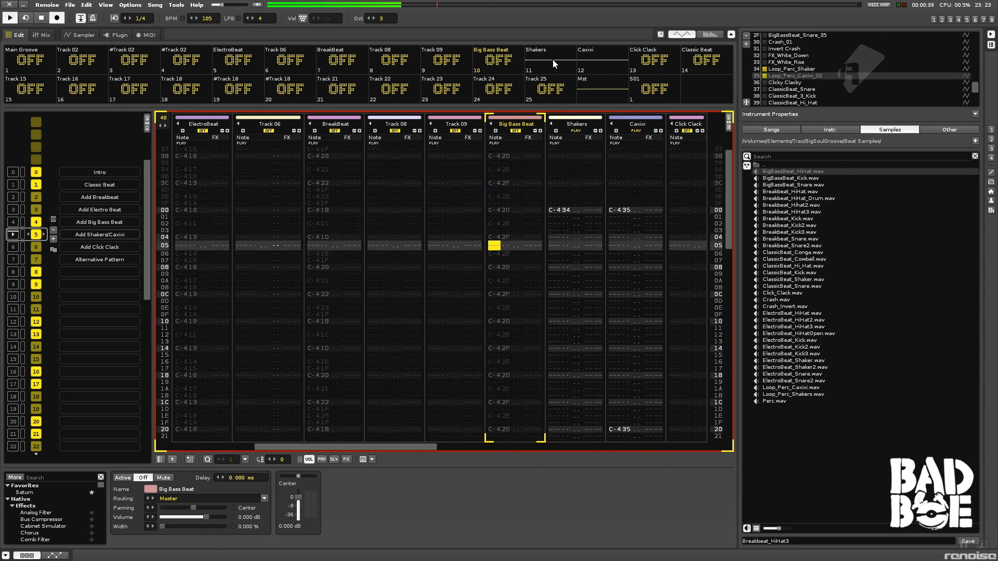
double_click(832, 76)
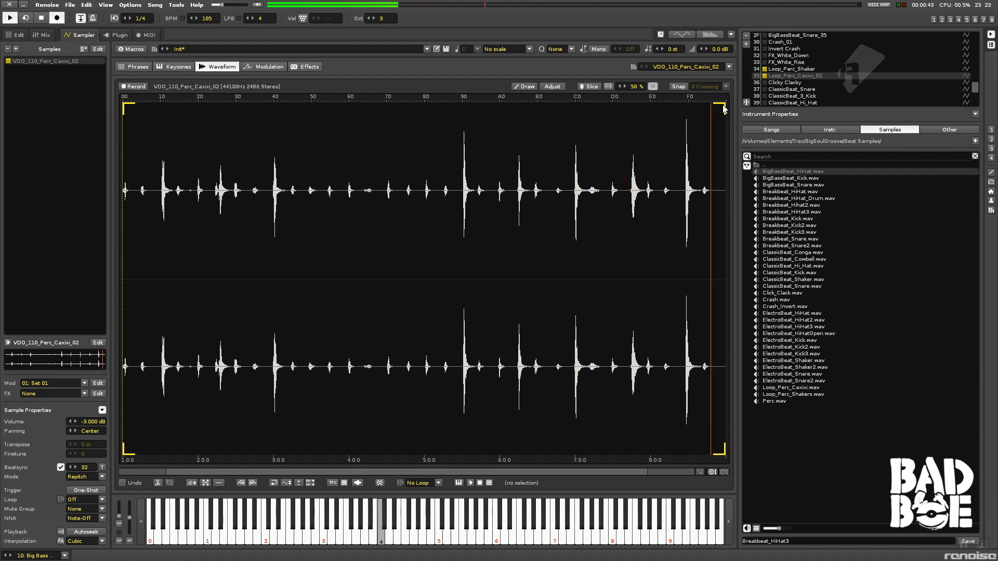
click(17, 34)
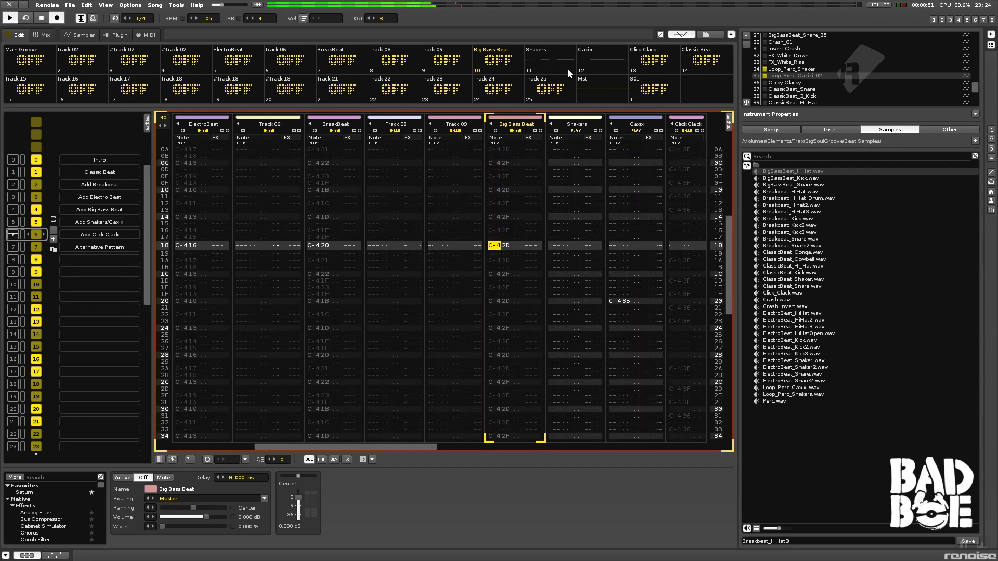
key(Tab)
key(Tab)
key(Tab)
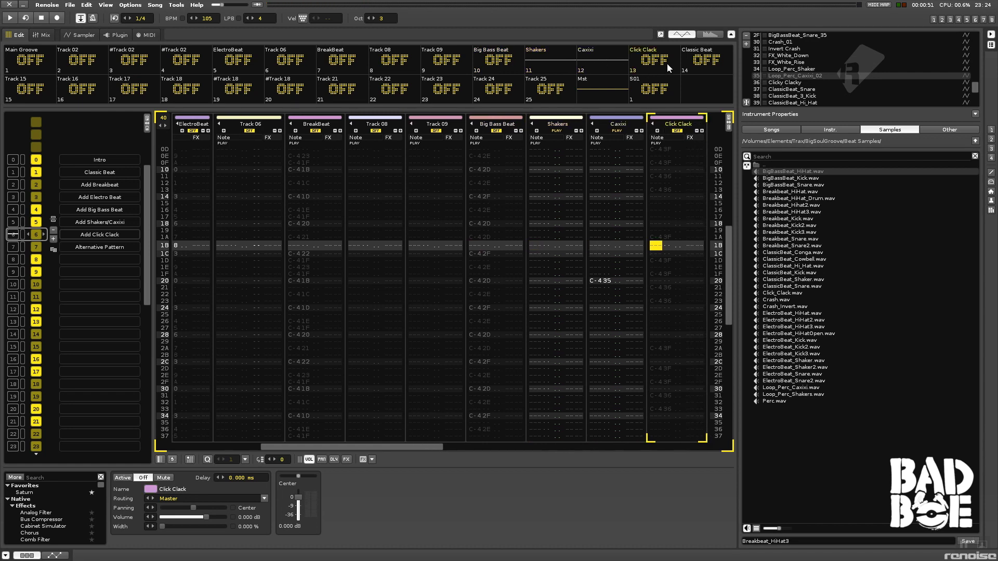
click(650, 65)
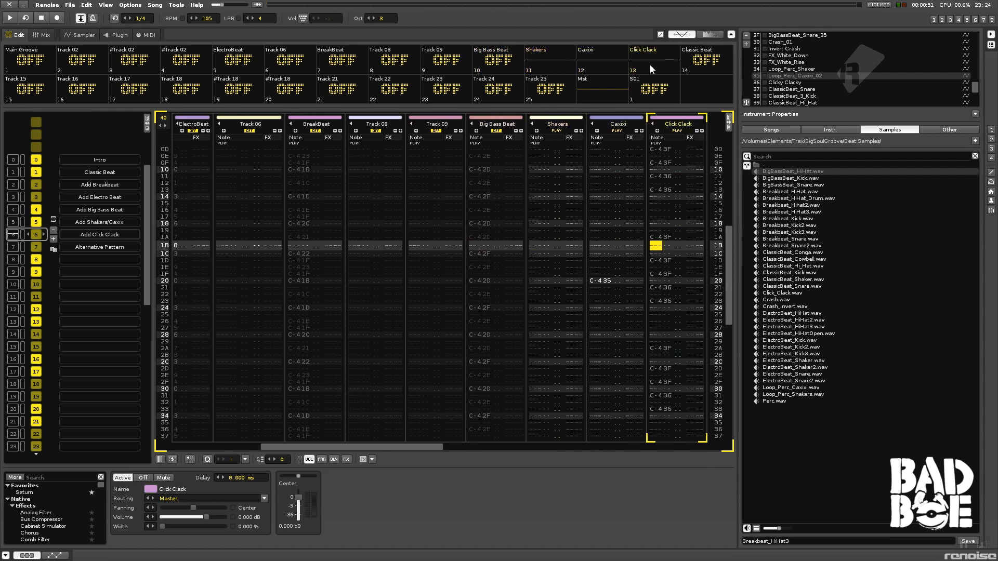
key(Tab)
key(shift+Tab)
key(Escape)
key(space)
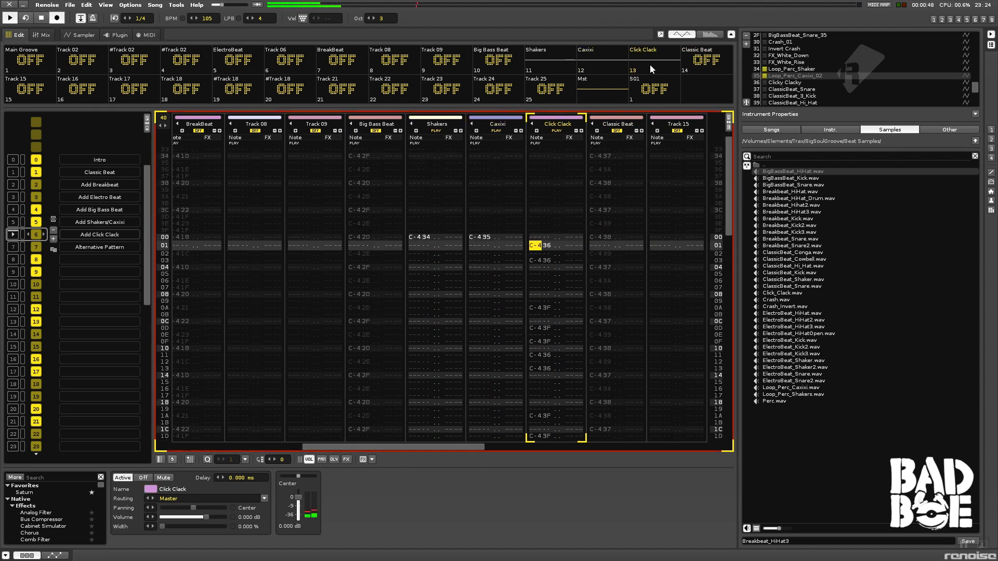
click(586, 61)
click(549, 63)
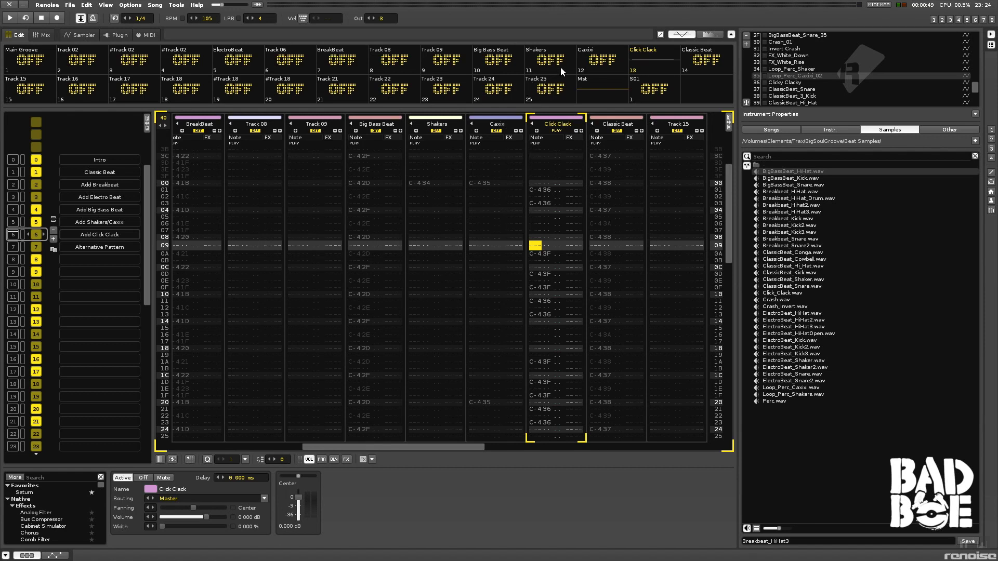
key(Escape)
key(space)
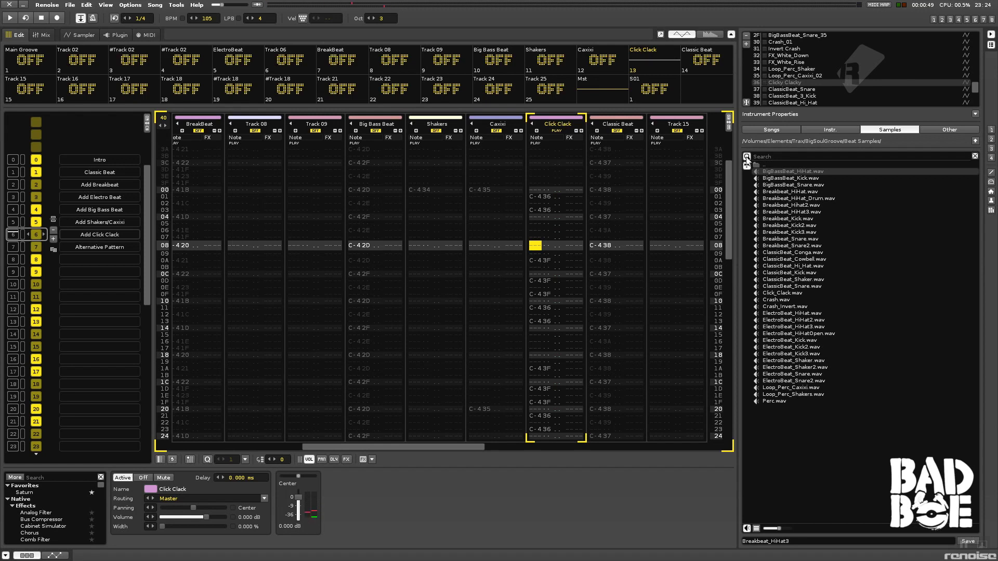
drag(976, 88, 976, 102)
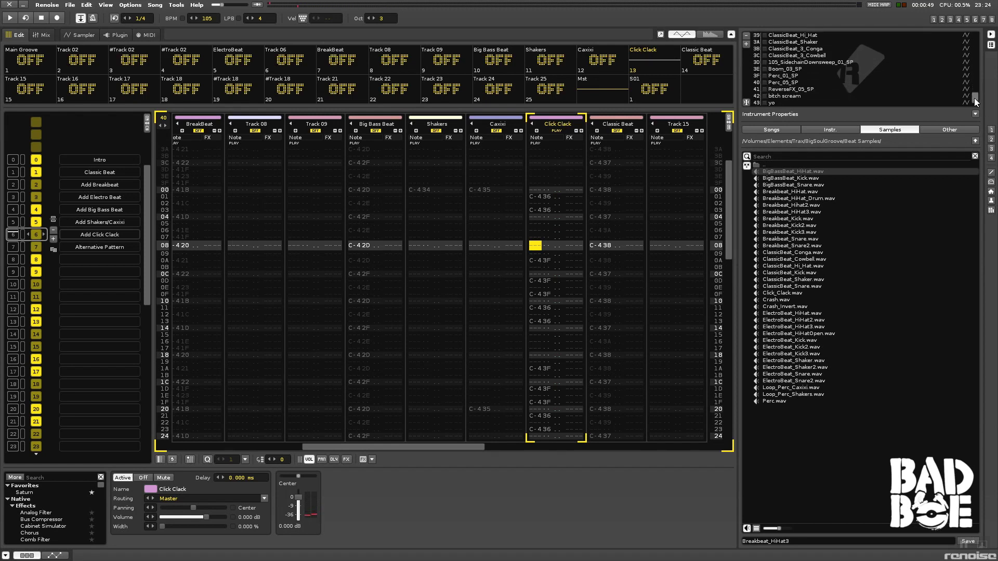
click(806, 75)
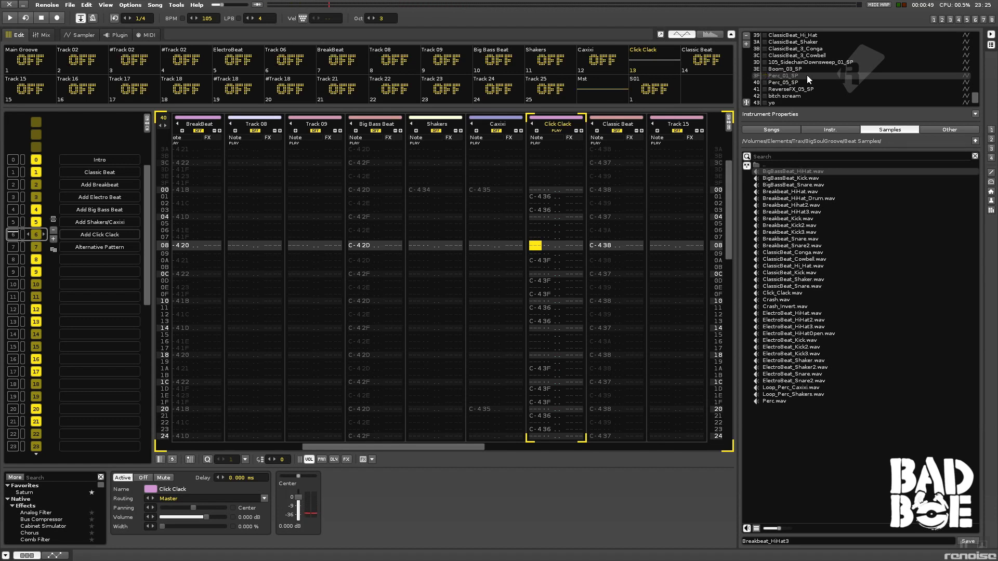
key(space)
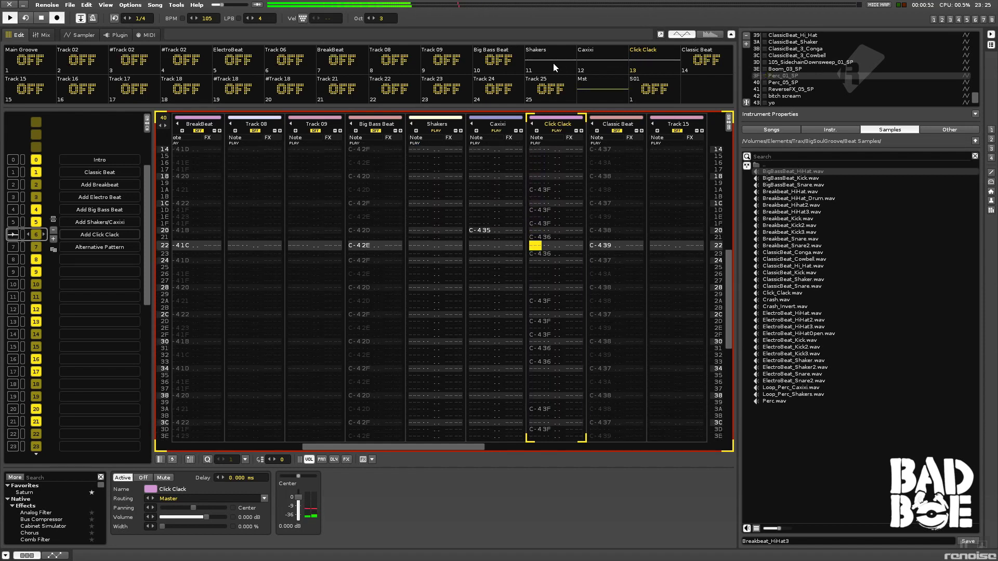
key(space)
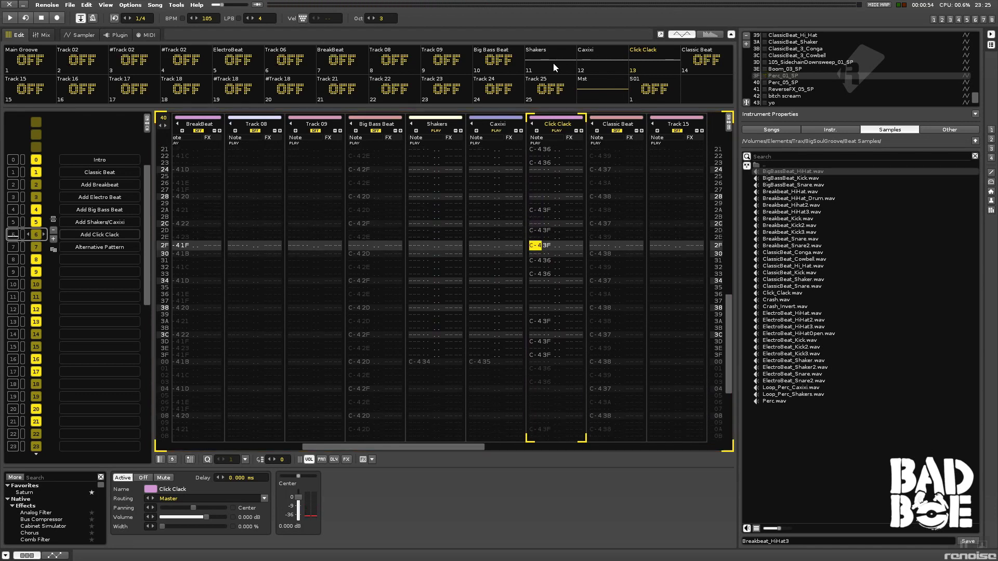
right_click(553, 63)
right_click(553, 63)
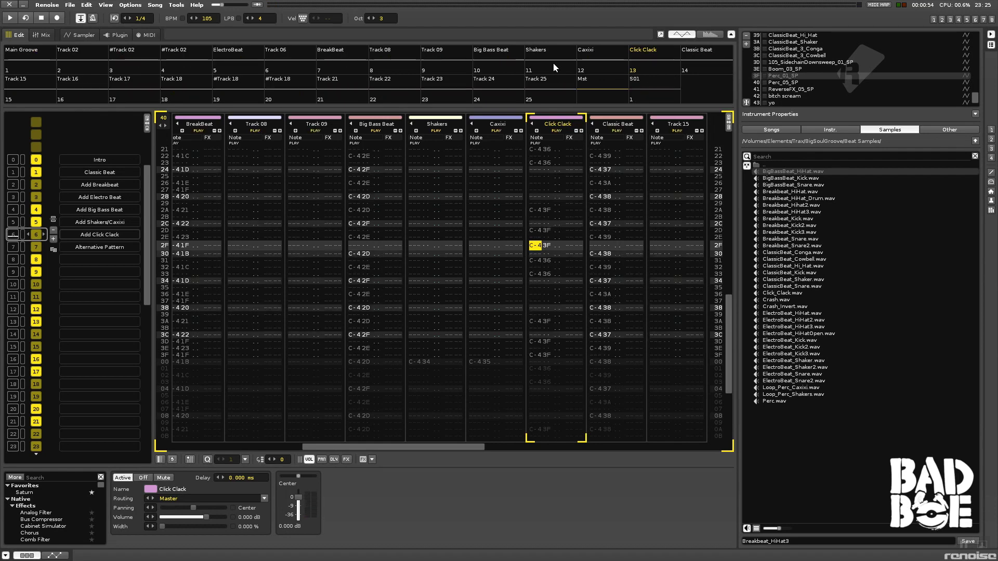
key(Tab)
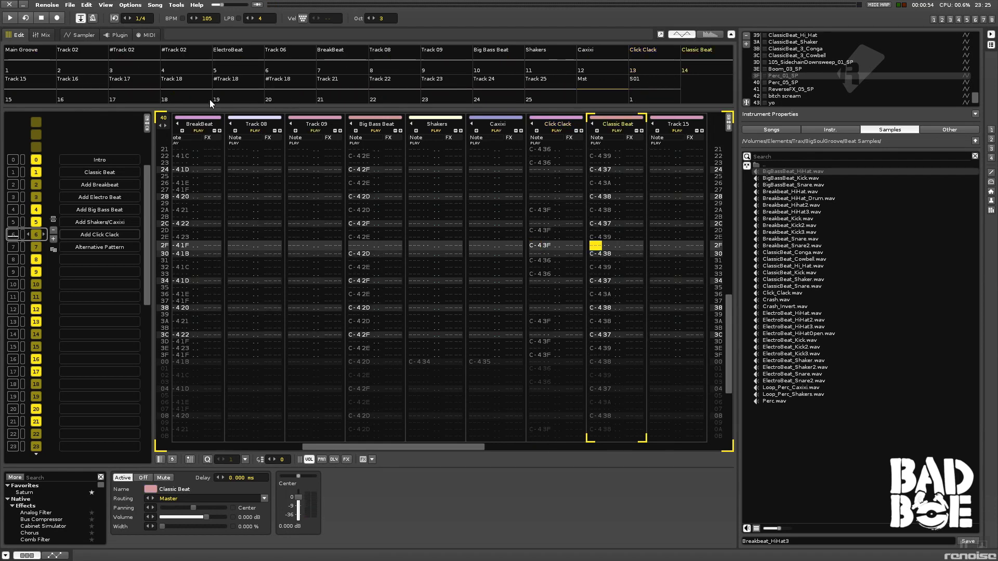
Scroll the pattern to the top on Track 09 and play on into the Alternative Pattern
key(Tab)
key(Tab)
key(Tab)
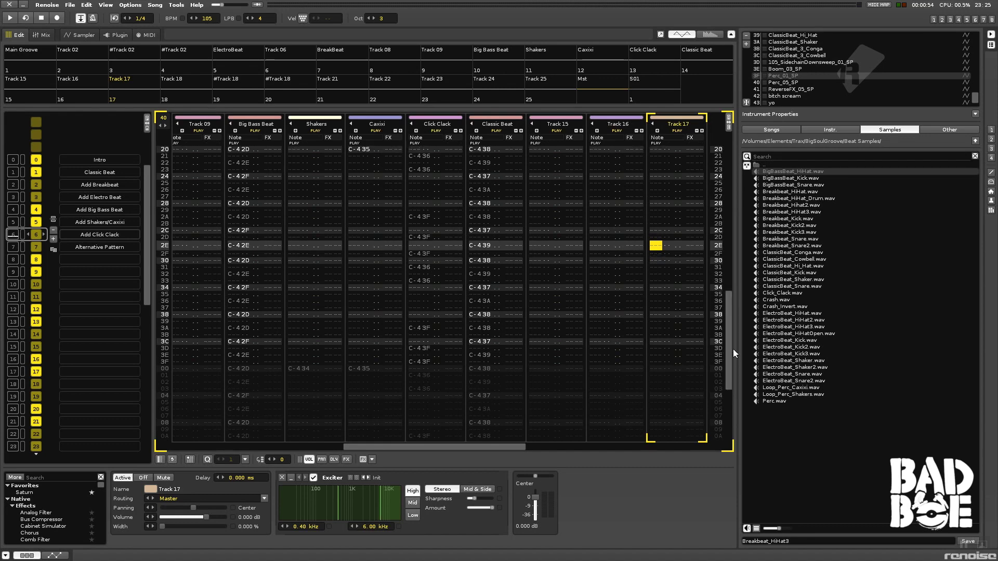
drag(732, 351, 738, 184)
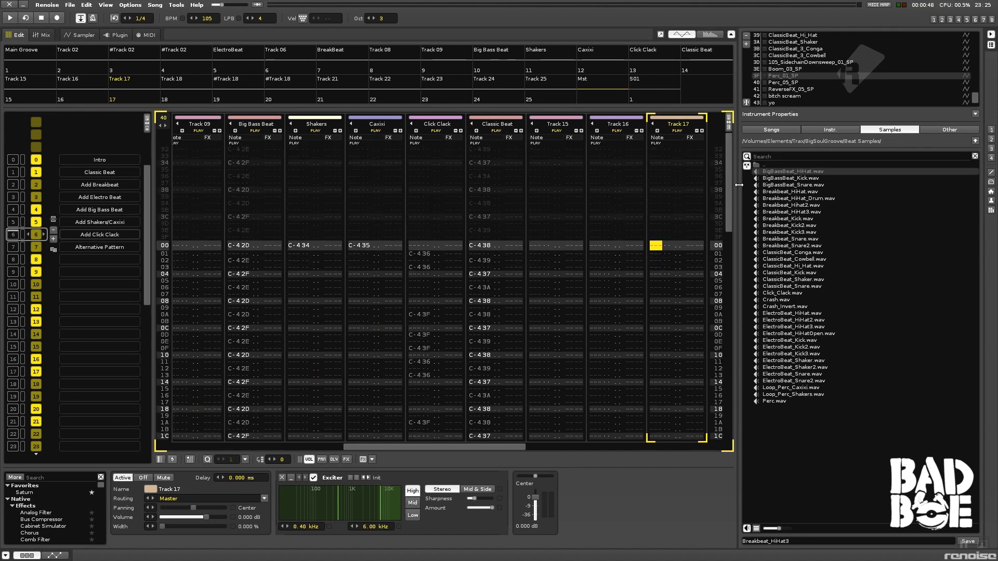
key(shift+Tab)
key(shift+Tab)
key(shift+Tab)
key(shift+Tab)
key(shift+Tab)
key(shift+Tab)
key(shift+Tab)
key(shift+Tab)
key(shift+Tab)
key(shift+Tab)
key(Tab)
key(Tab)
key(space)
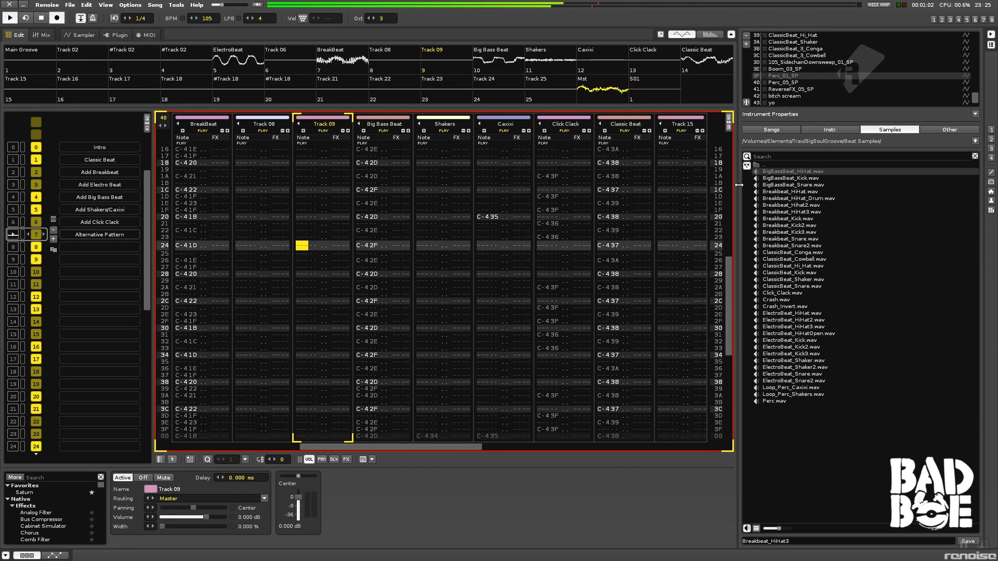
Stop playback, move across the tracks back to BreakBeat, then resume playback into slot 8
key(space)
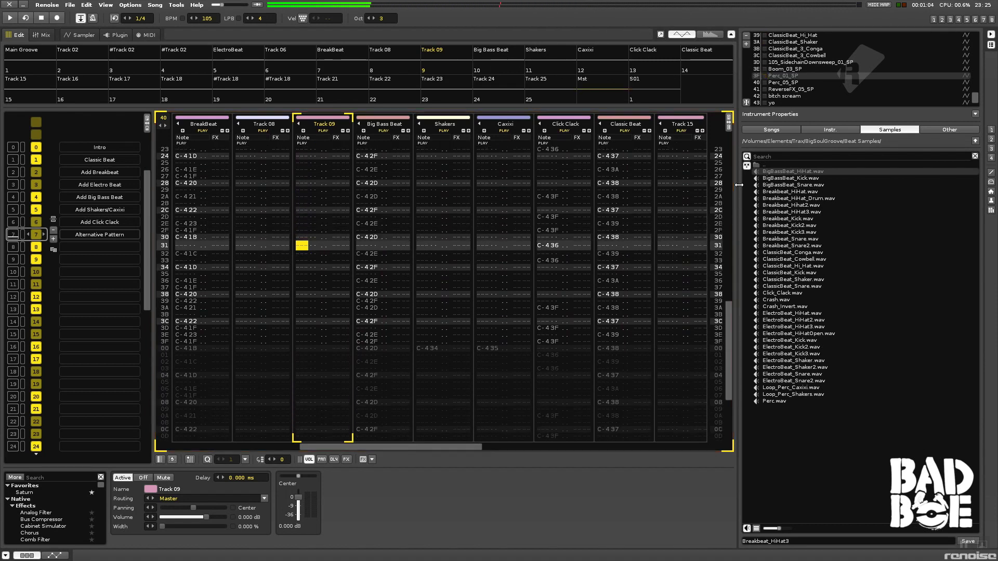
key(shift+Tab)
key(shift+Tab)
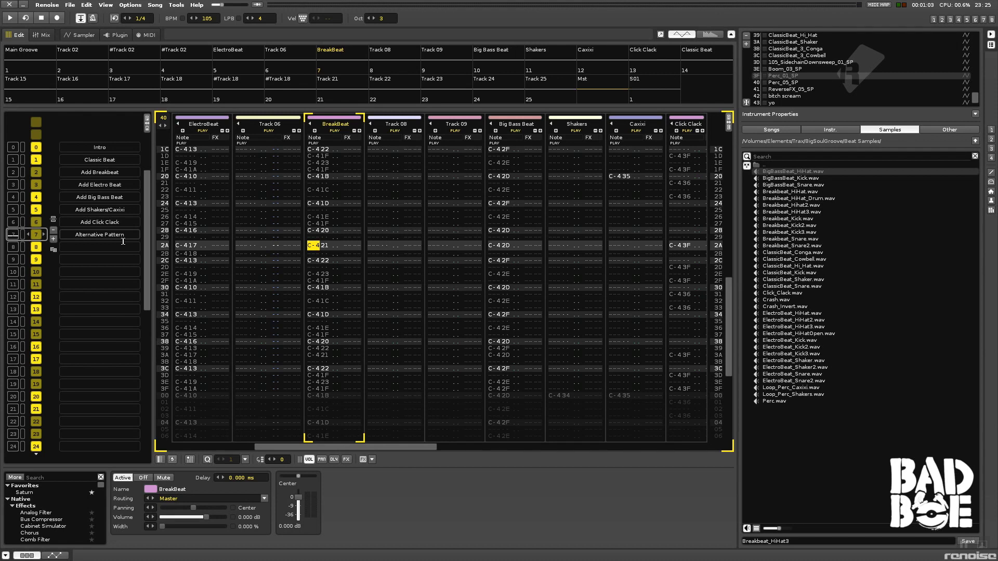
key(shift+Tab)
key(shift+Tab)
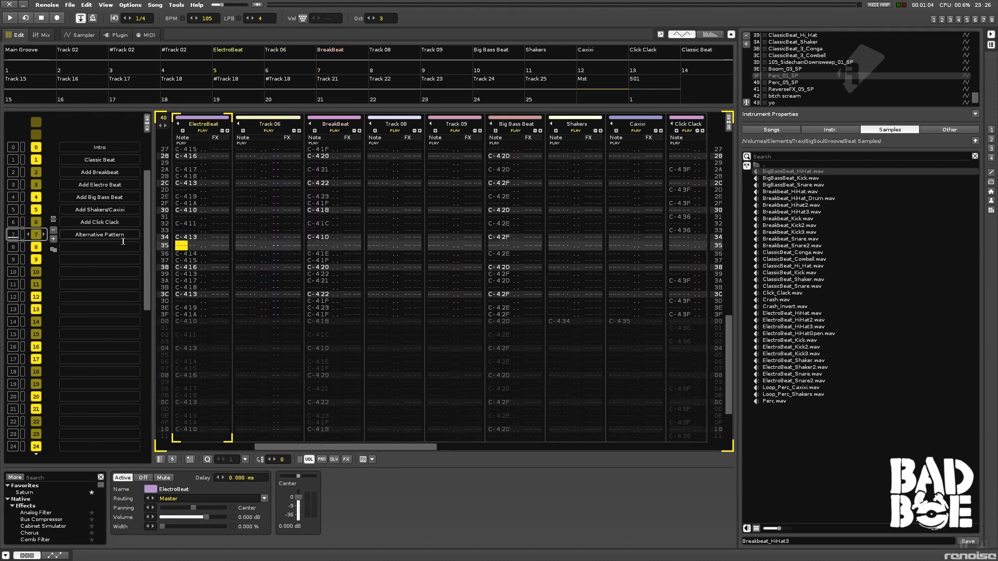
key(shift+Tab)
key(Tab)
key(Tab)
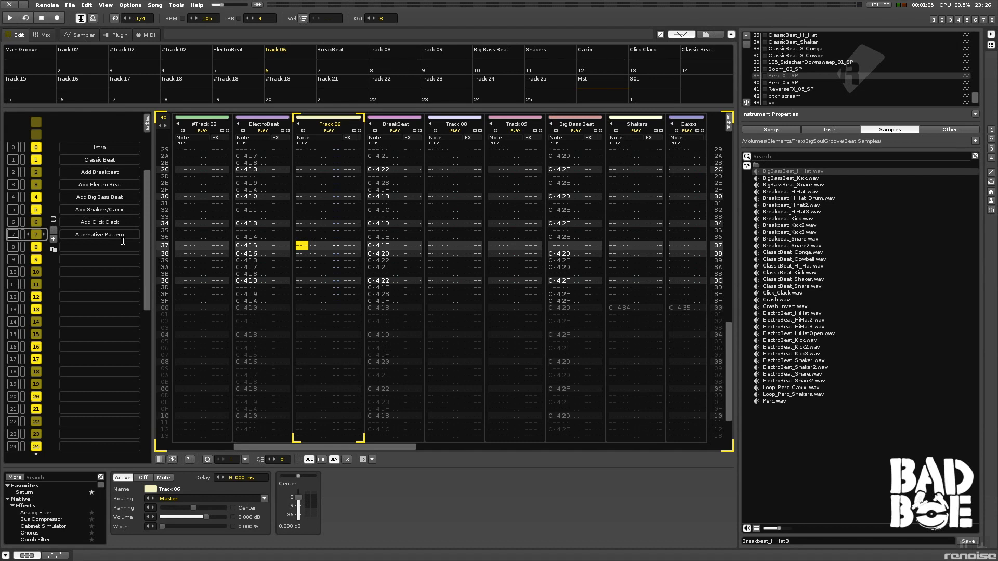
key(Tab)
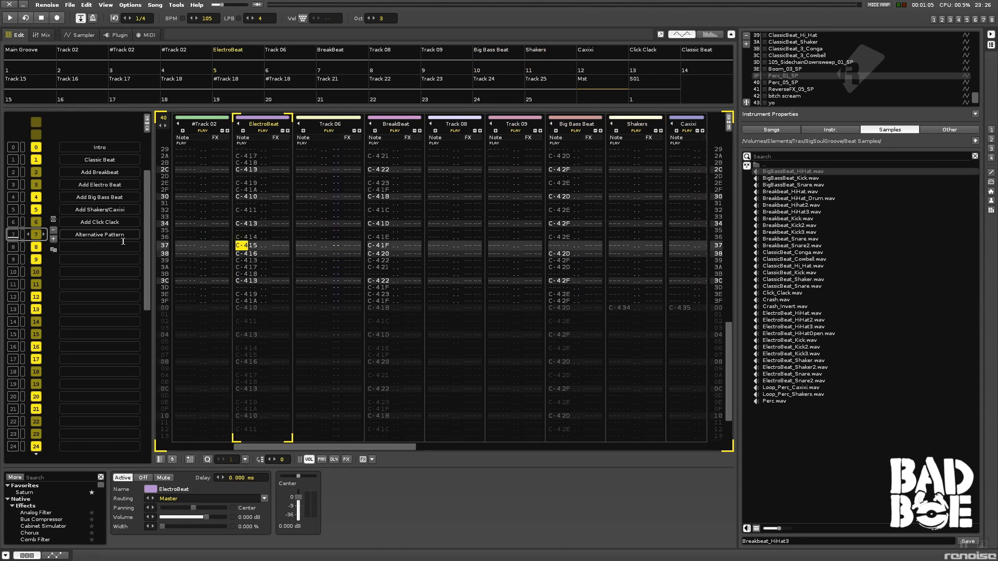
key(space)
key(Escape)
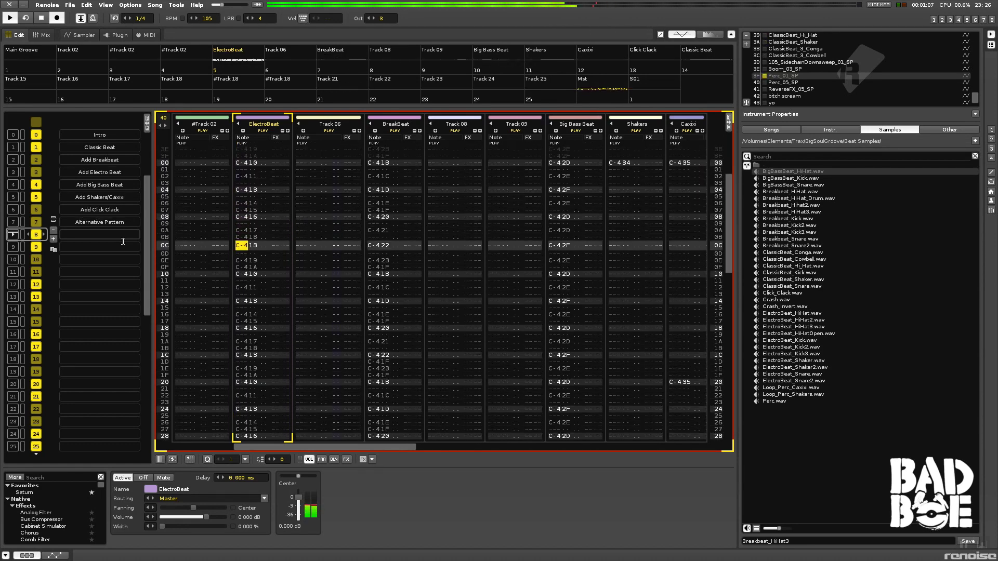
key(Tab)
key(Tab)
key(Tab)
key(Tab)
key(Tab)
key(Tab)
key(Tab)
key(Tab)
key(Tab)
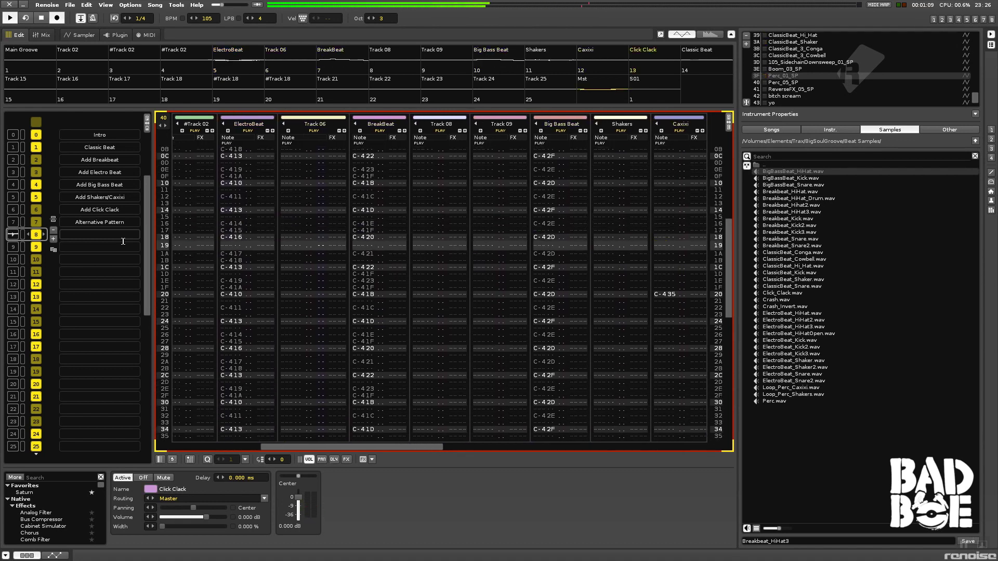
key(shift+Tab)
key(shift+Tab)
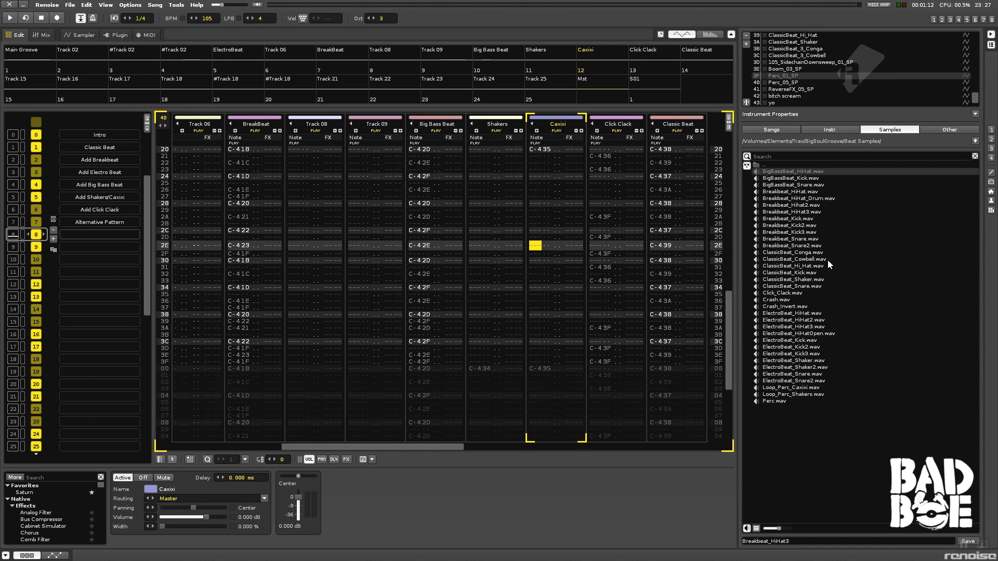
key(Escape)
key(space)
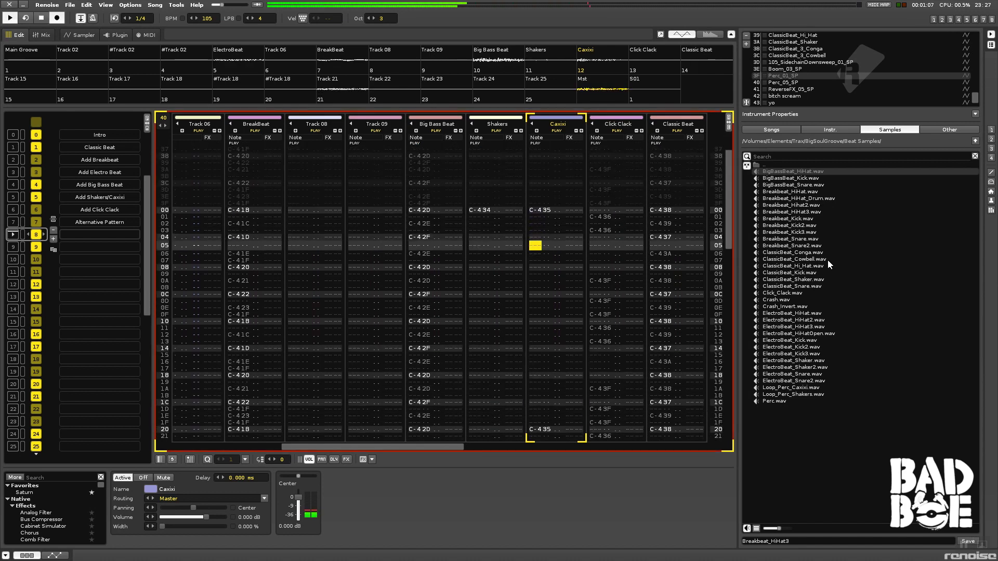